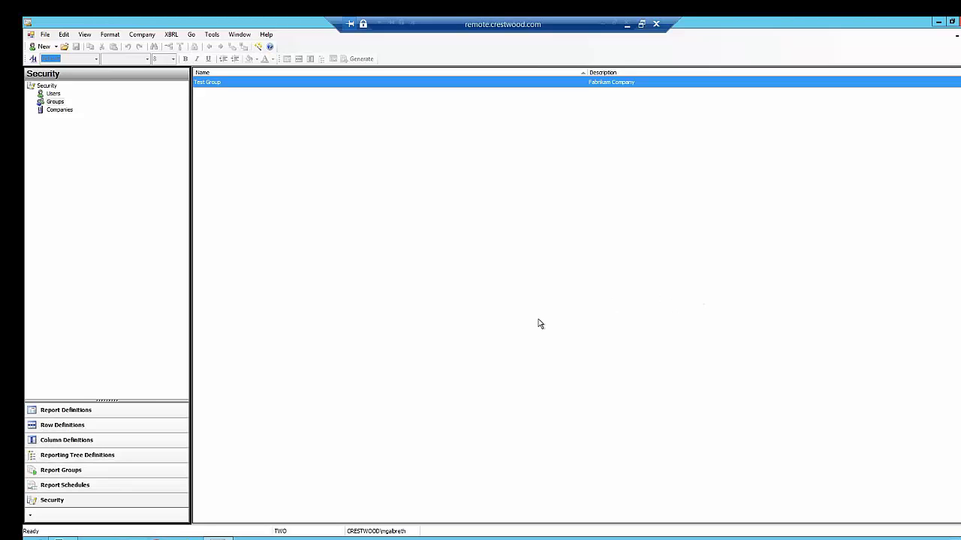
- Open the Balance Sheet - Default report from the default report definitions and review its building blocks
click(73, 412)
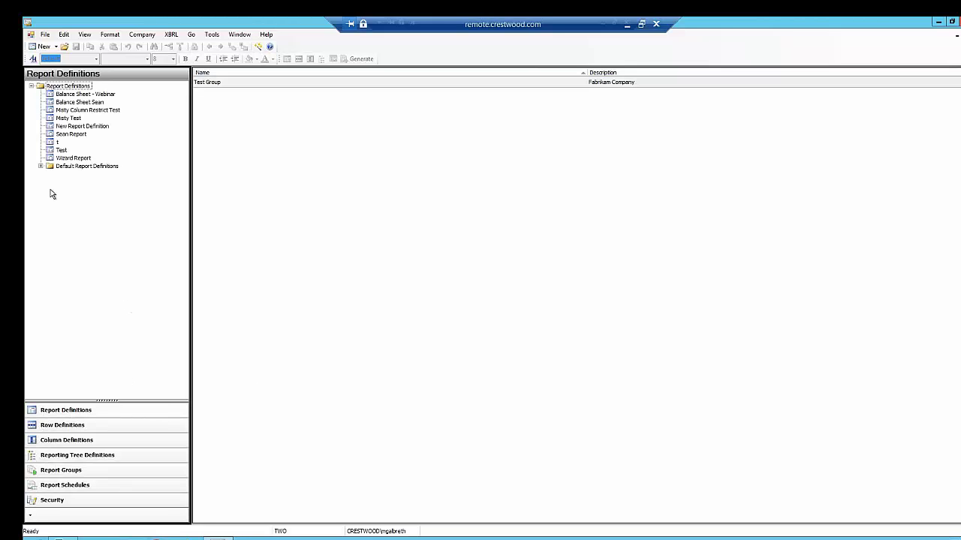
click(41, 166)
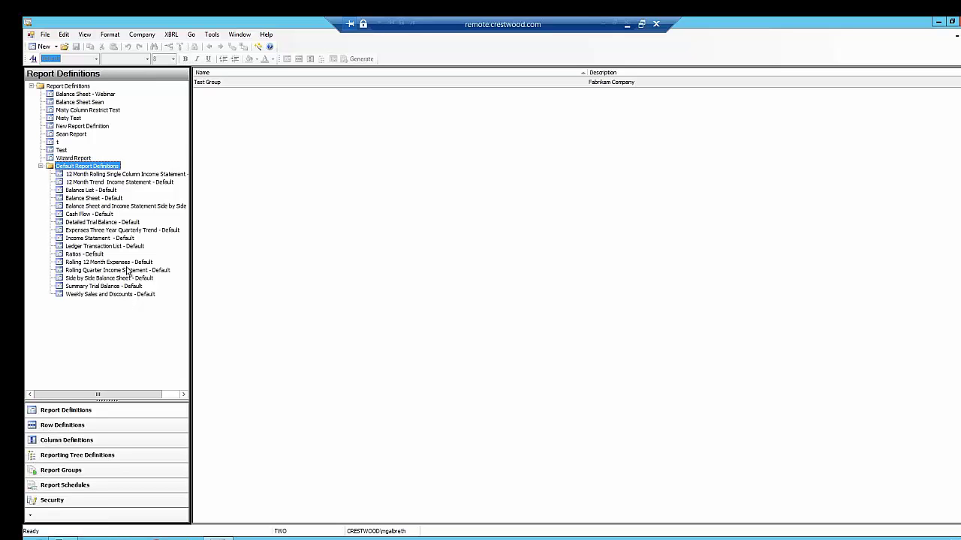
click(96, 199)
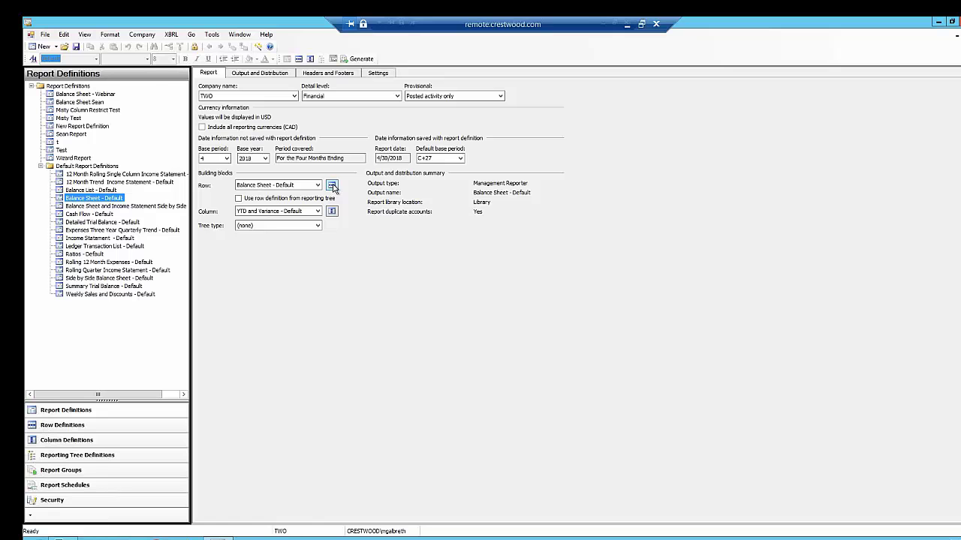
click(319, 227)
- Examine the row definitions and column definitions supplied in the default folders
click(71, 426)
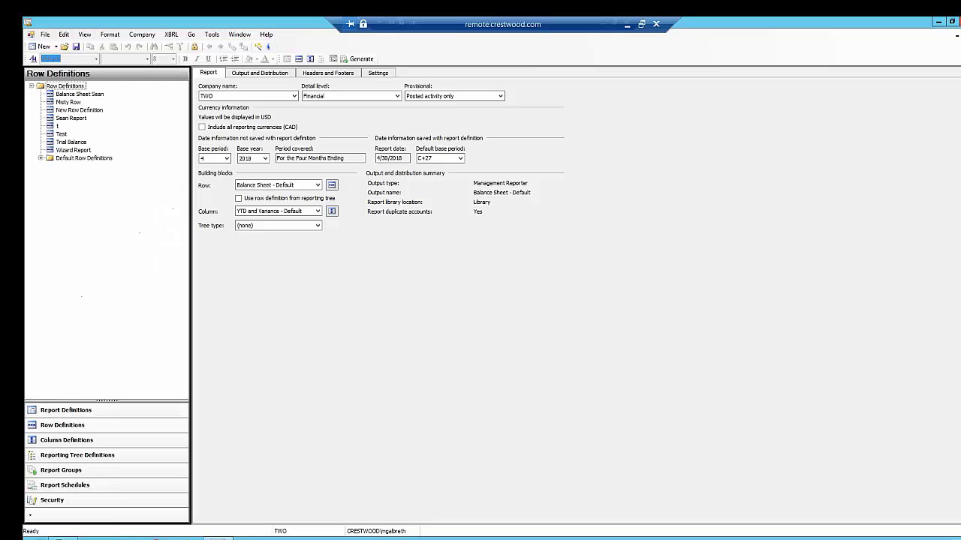
double_click(46, 158)
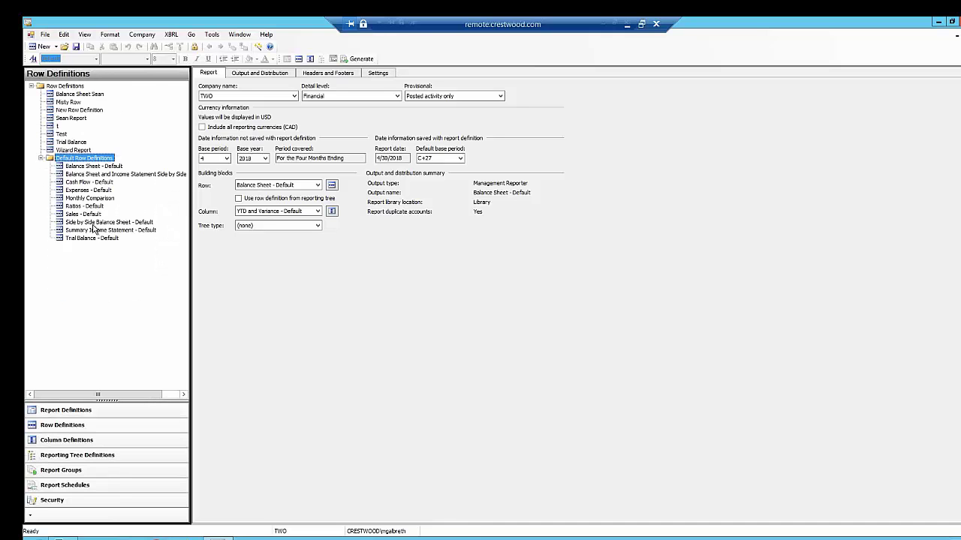
drag(73, 150, 94, 173)
click(66, 442)
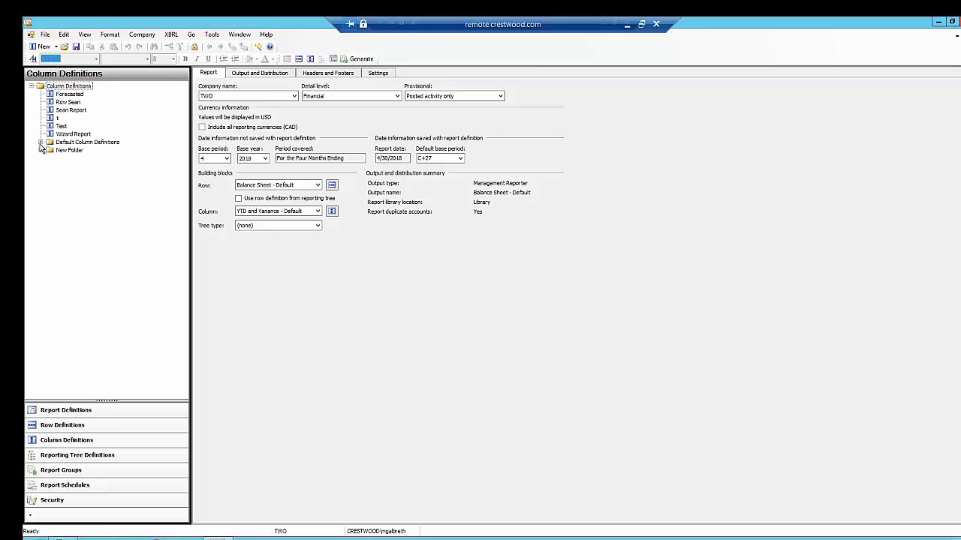
click(41, 142)
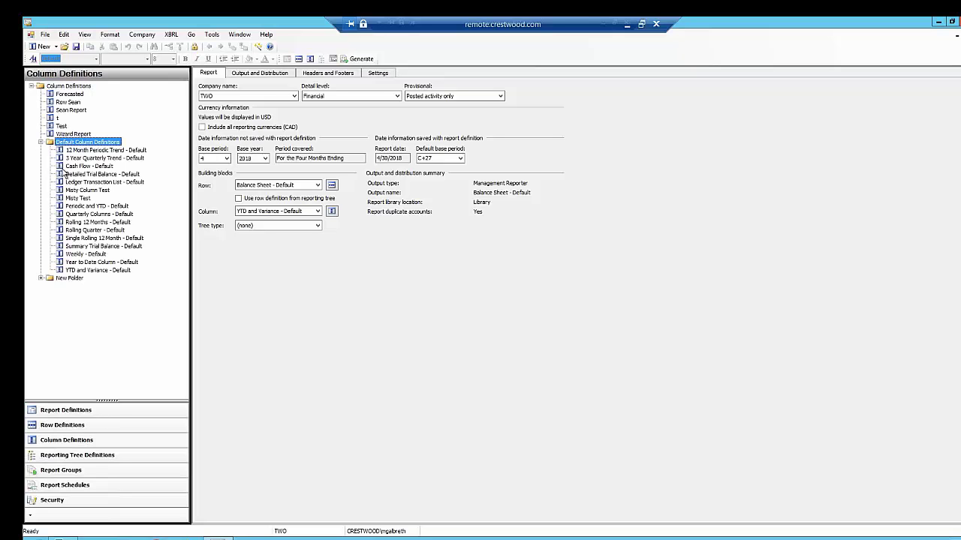
- Return to the Balance Sheet - Default report definition and open its linked row definition
click(93, 410)
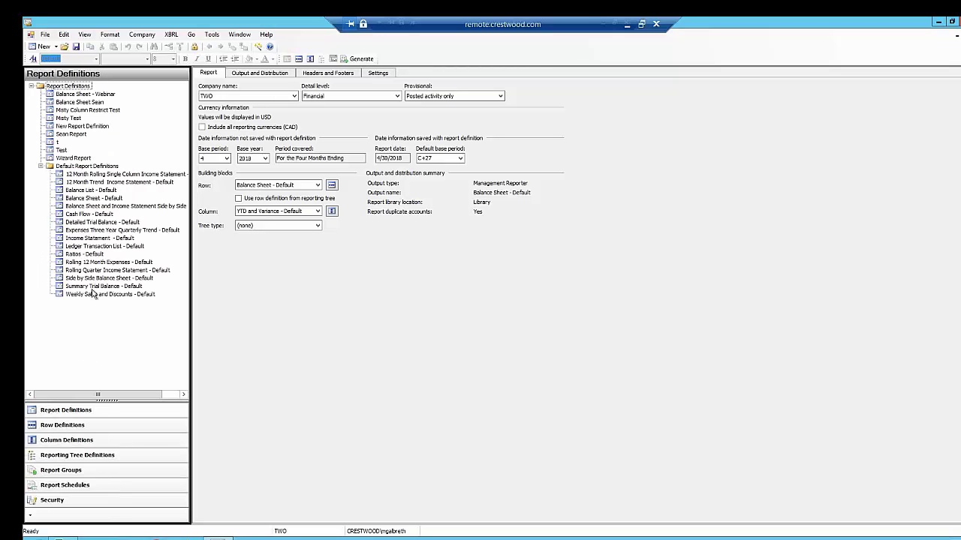
click(91, 198)
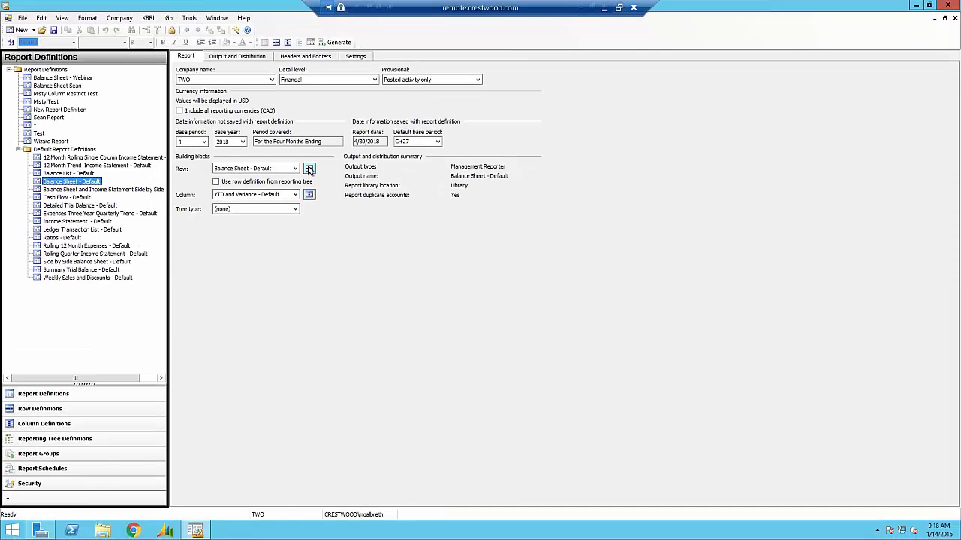
click(309, 169)
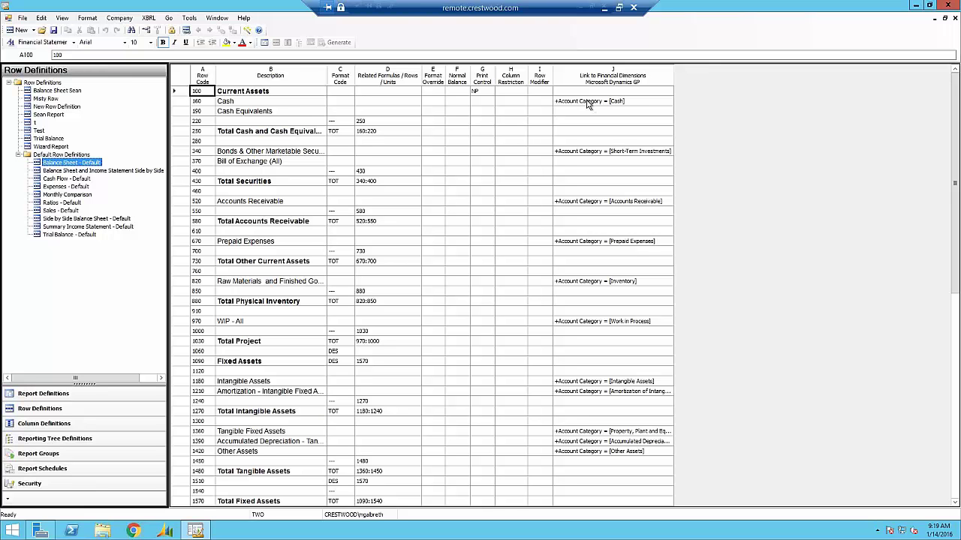
- Set the Account dimension of the Cash row's financial link to the range 1100 to 1140
click(246, 103)
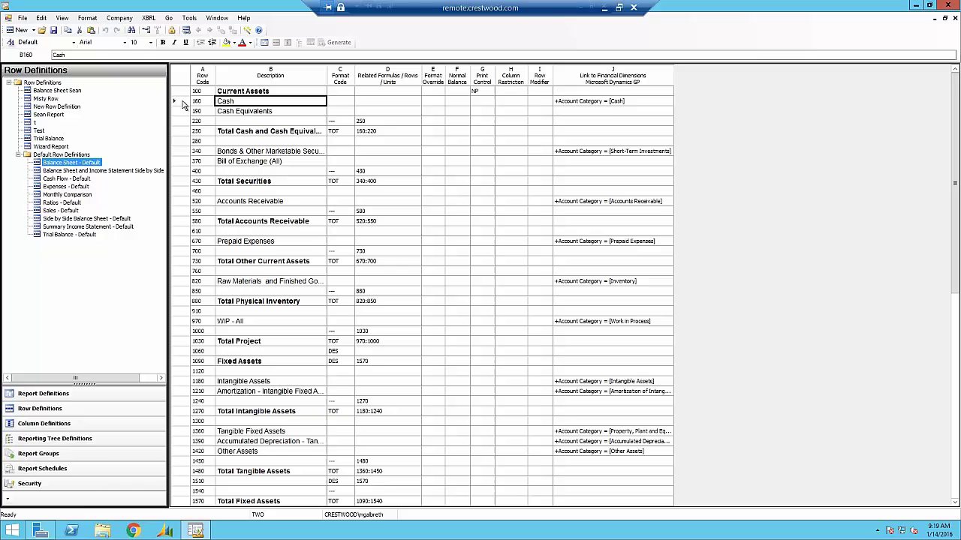
double_click(596, 103)
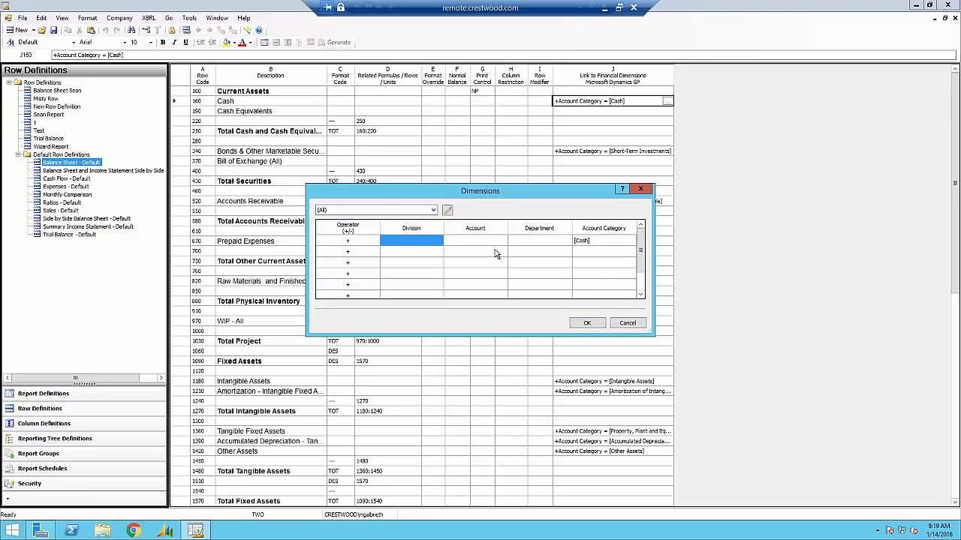
drag(474, 191, 476, 127)
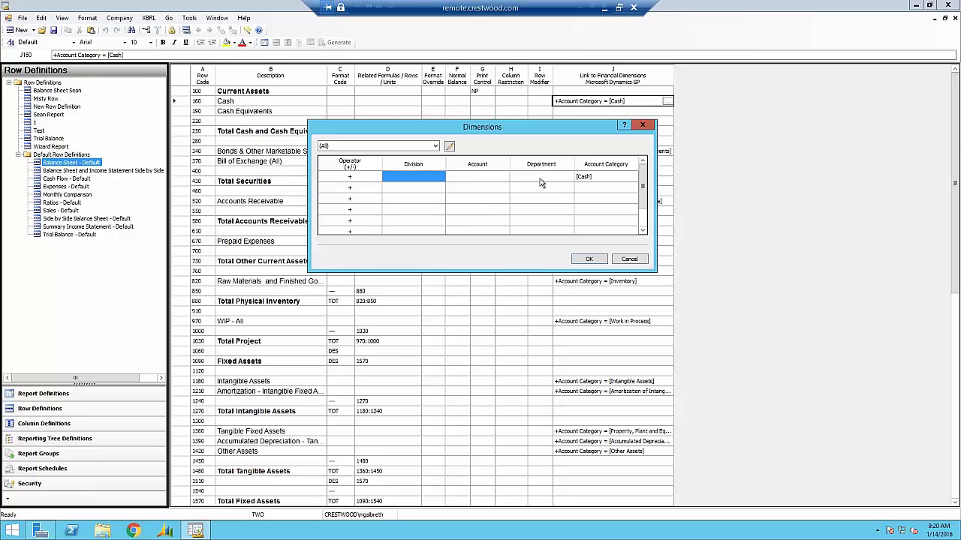
double_click(478, 176)
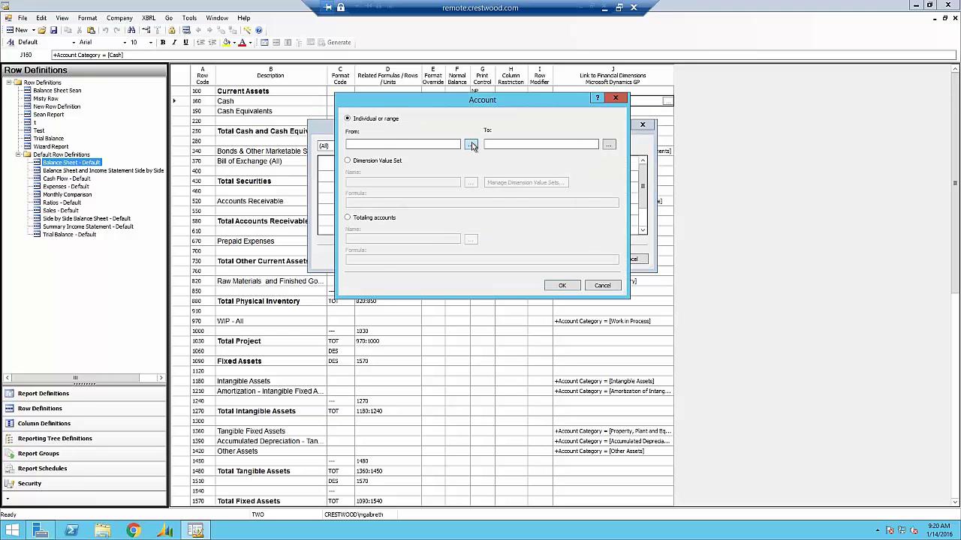
click(471, 144)
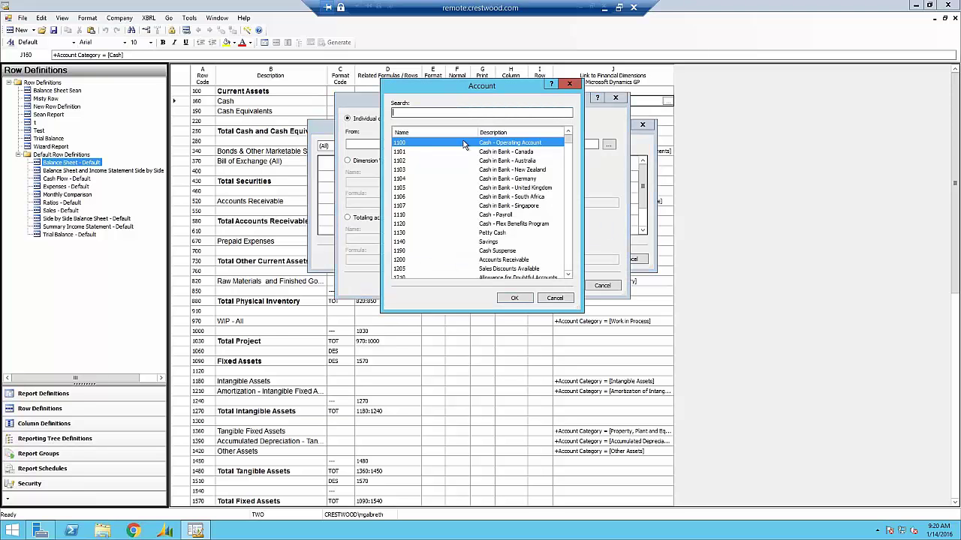
double_click(463, 142)
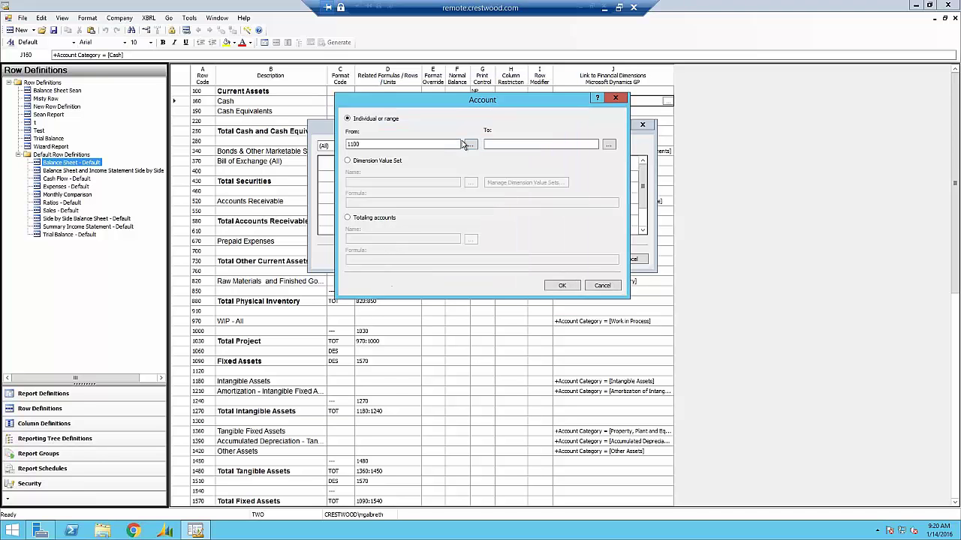
click(608, 145)
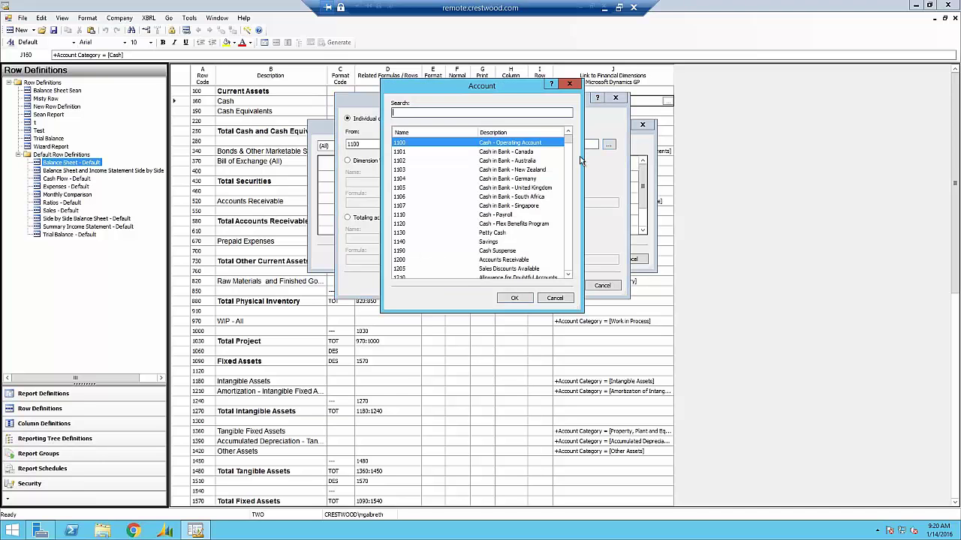
double_click(487, 242)
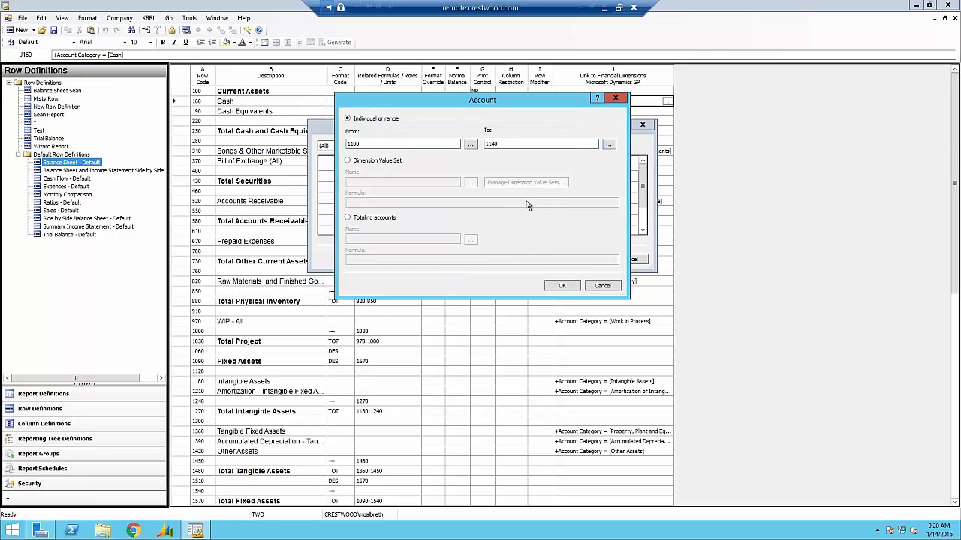
click(561, 286)
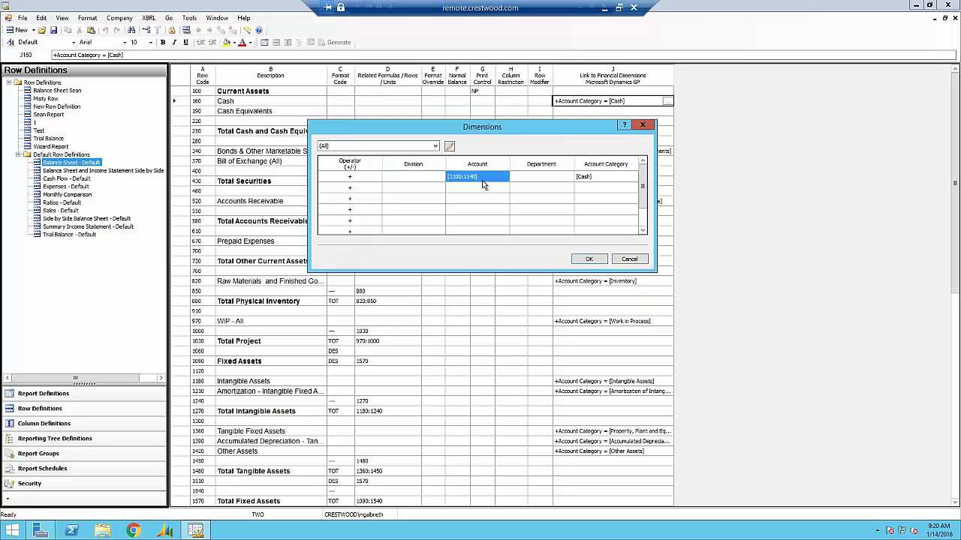
- Remove the Cash account category from the first line of the row's dimension link
click(590, 175)
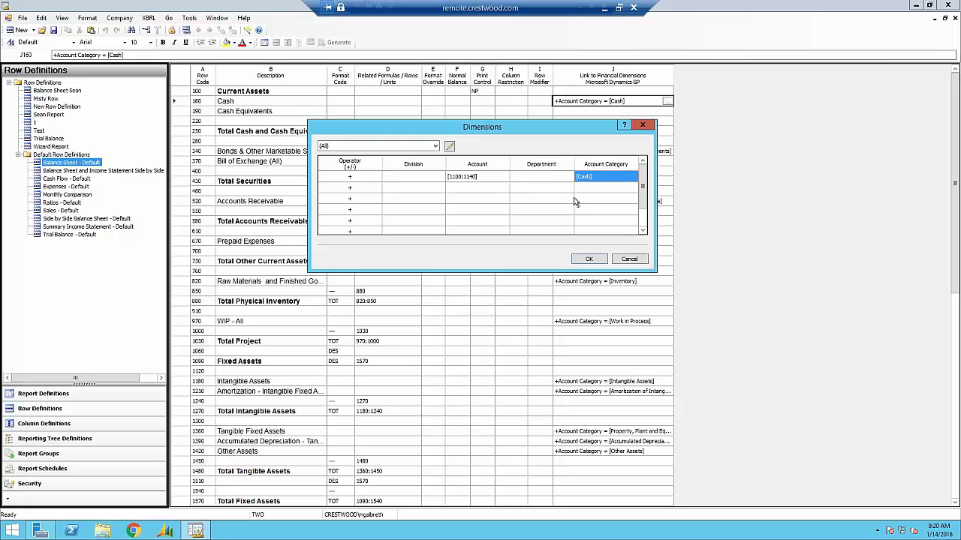
click(489, 182)
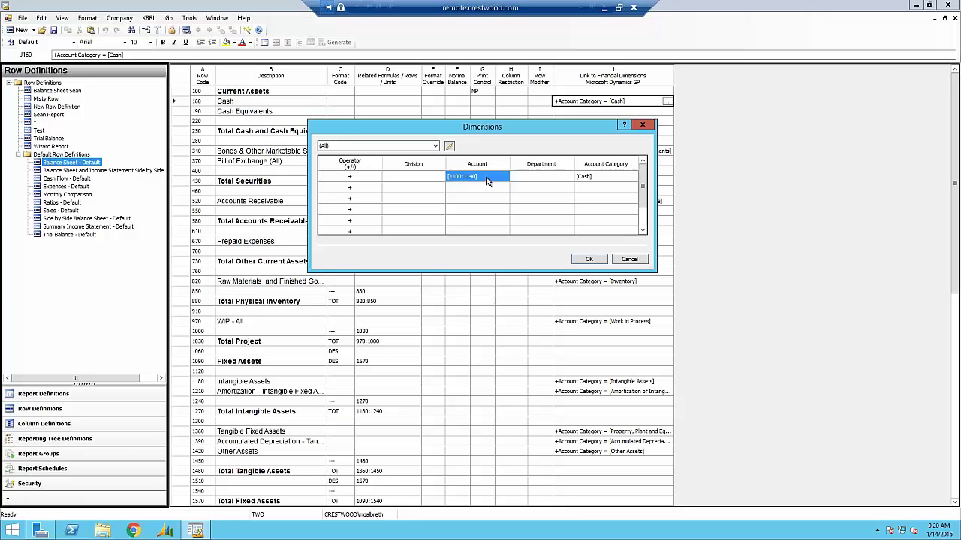
click(607, 181)
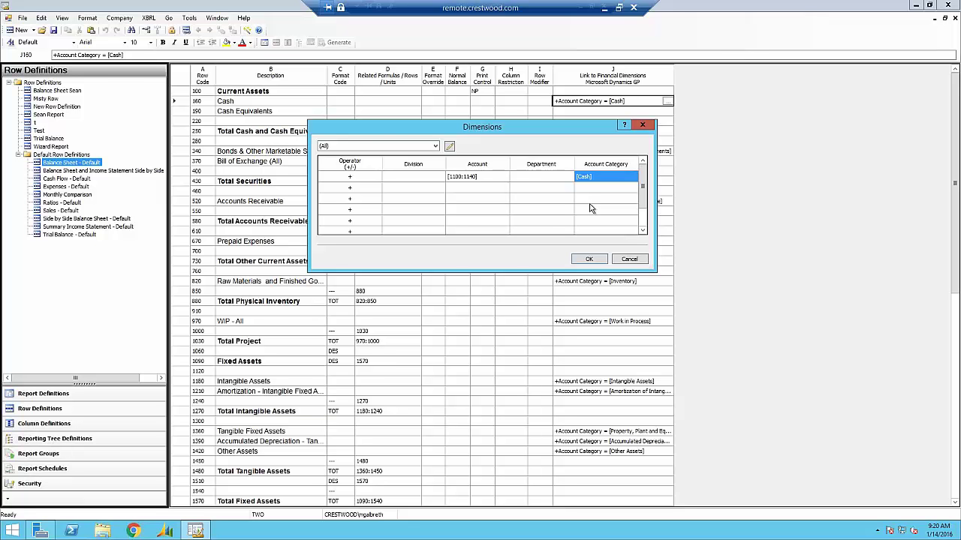
key(Delete)
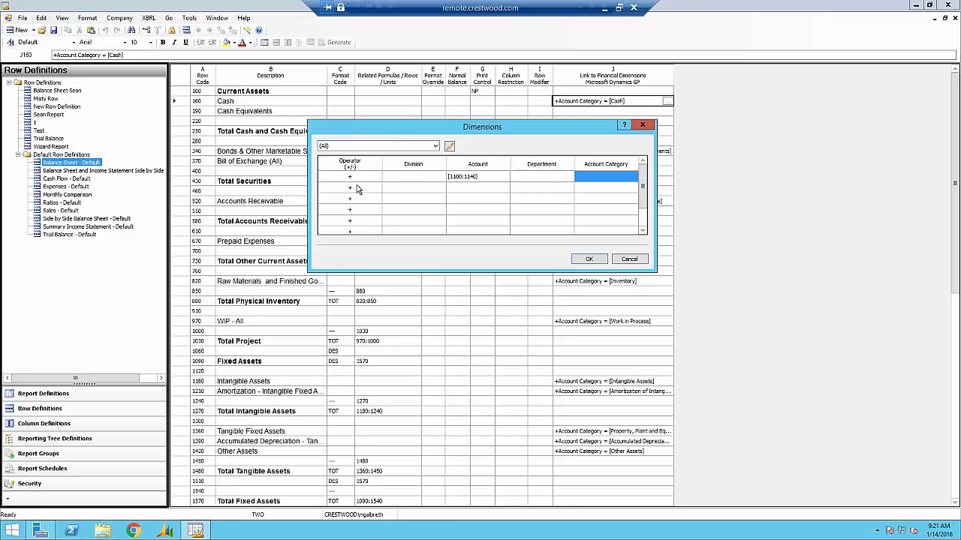
- Enter account 1160 on the second dimension line, then discard all changes to the Cash row's link
click(477, 178)
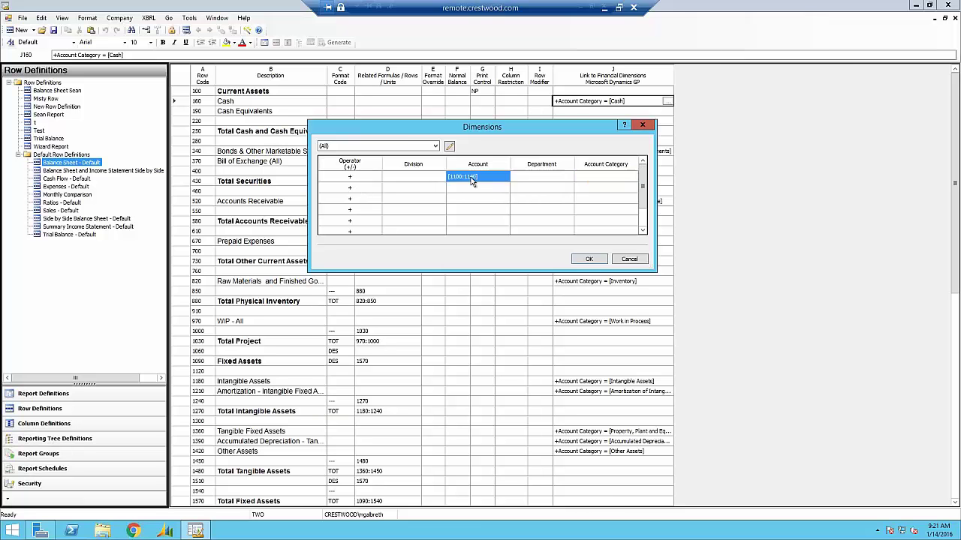
click(482, 189)
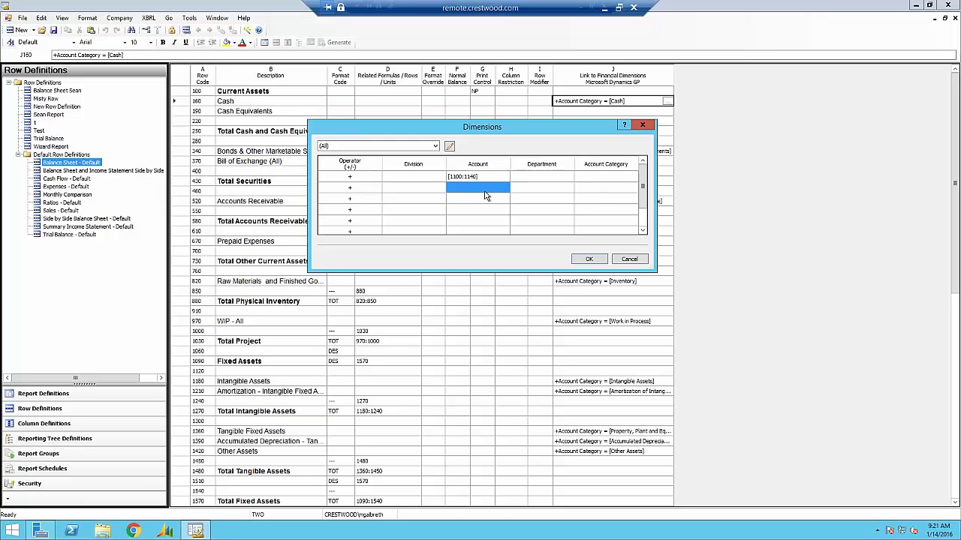
click(484, 190)
text(1160)
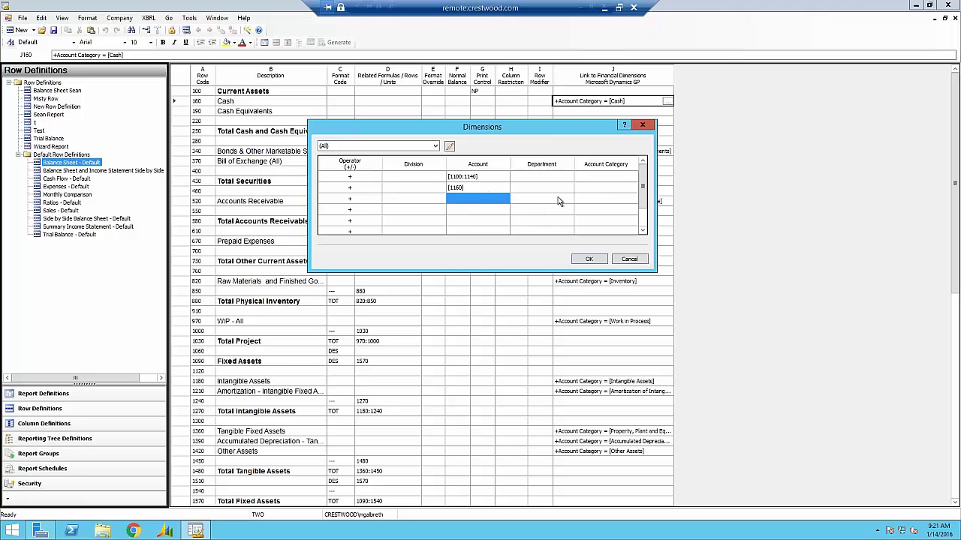
click(629, 260)
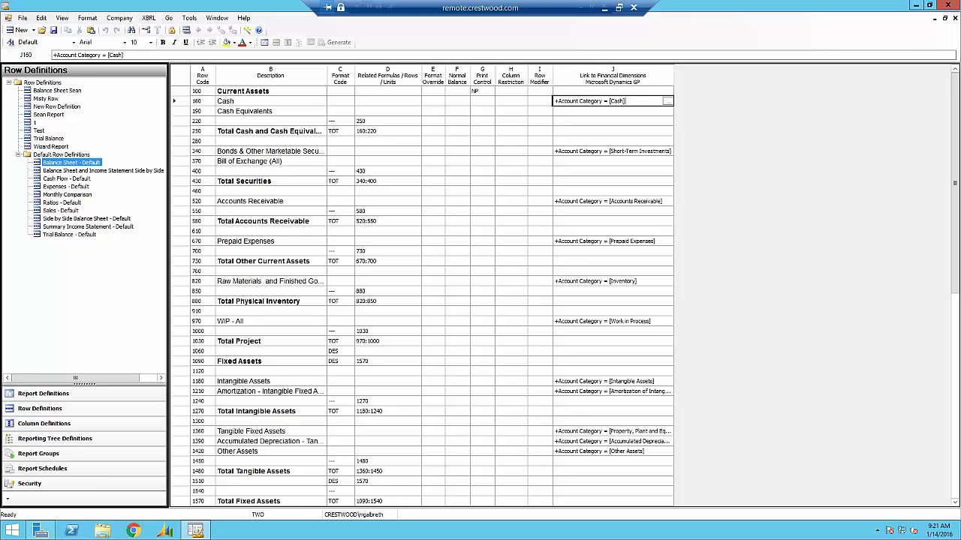
- Examine the Current Assets heading, the Total Cash and Cash Equivalents formula and the row codes it refers to
click(403, 113)
click(244, 91)
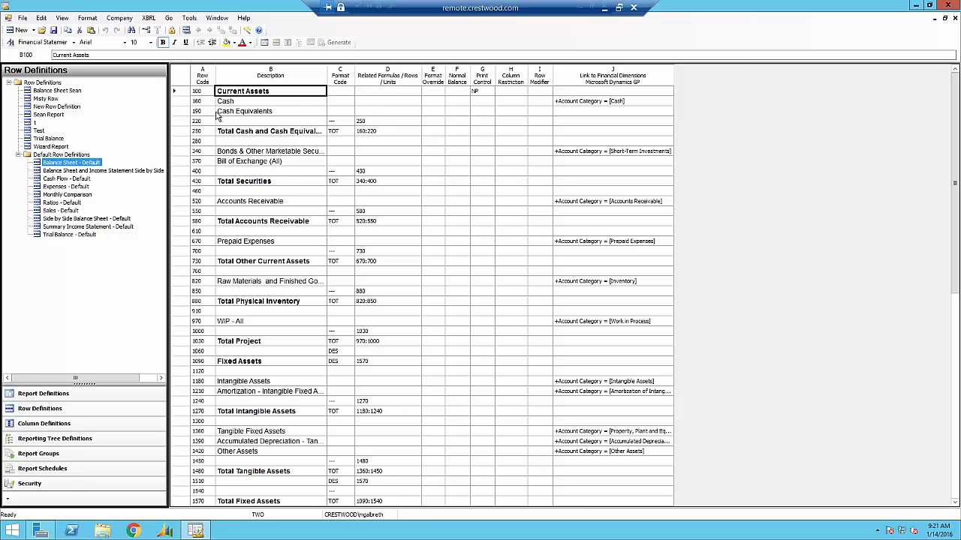
click(379, 131)
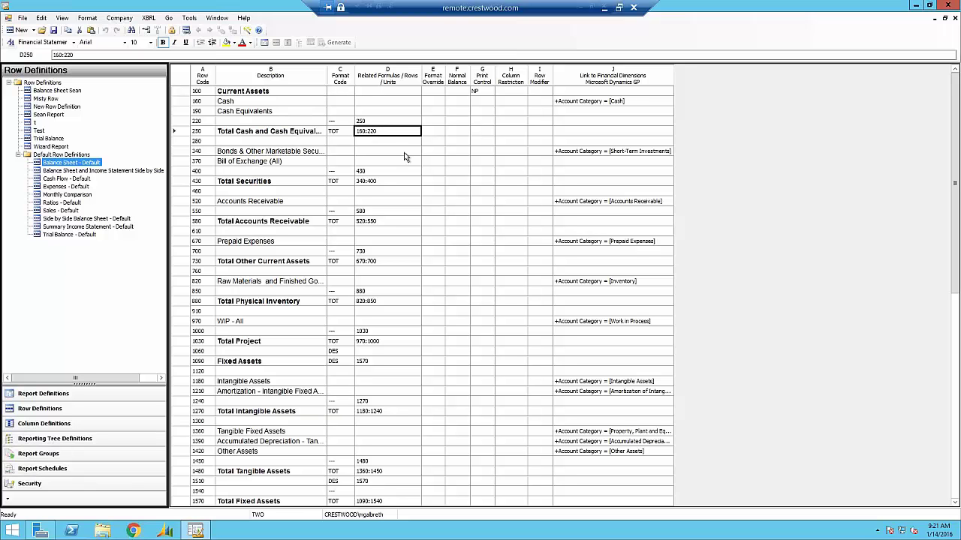
click(199, 92)
click(197, 122)
click(204, 161)
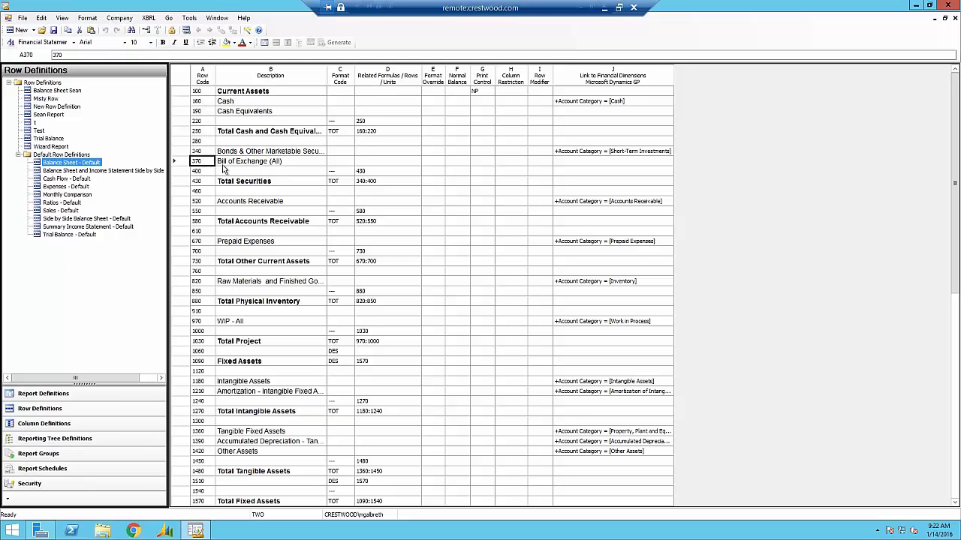
- Try italic formatting on the Cash description and revert it to regular style
click(252, 91)
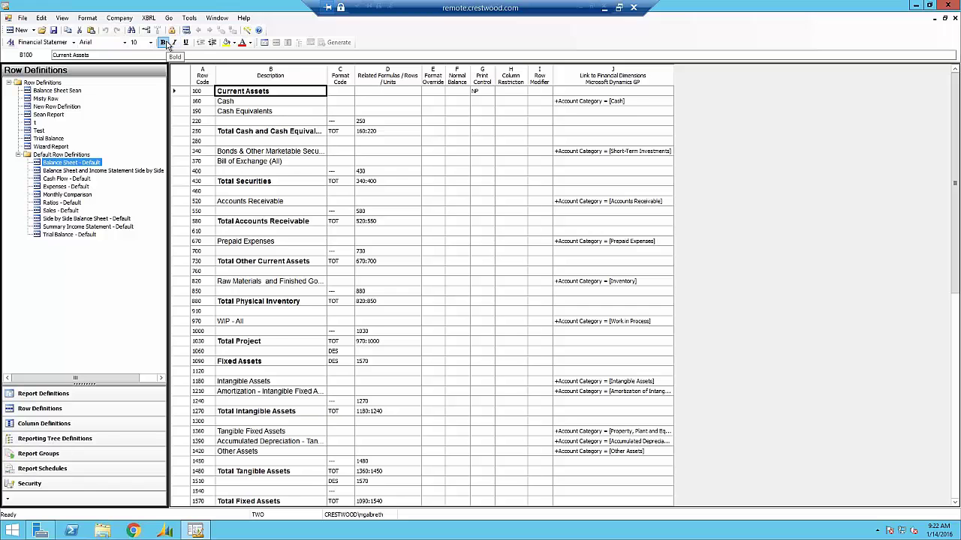
click(227, 100)
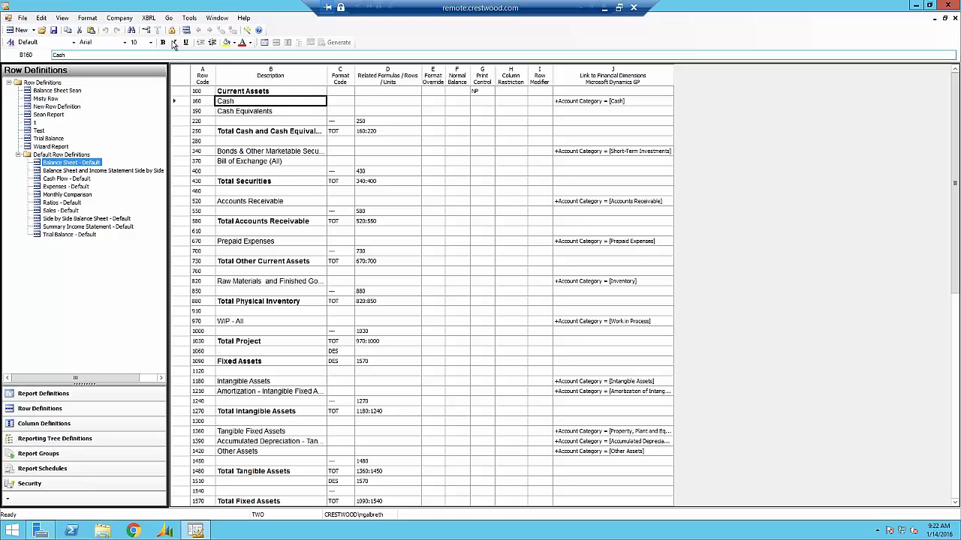
click(174, 42)
click(174, 42)
click(237, 111)
key(Up)
key(Up)
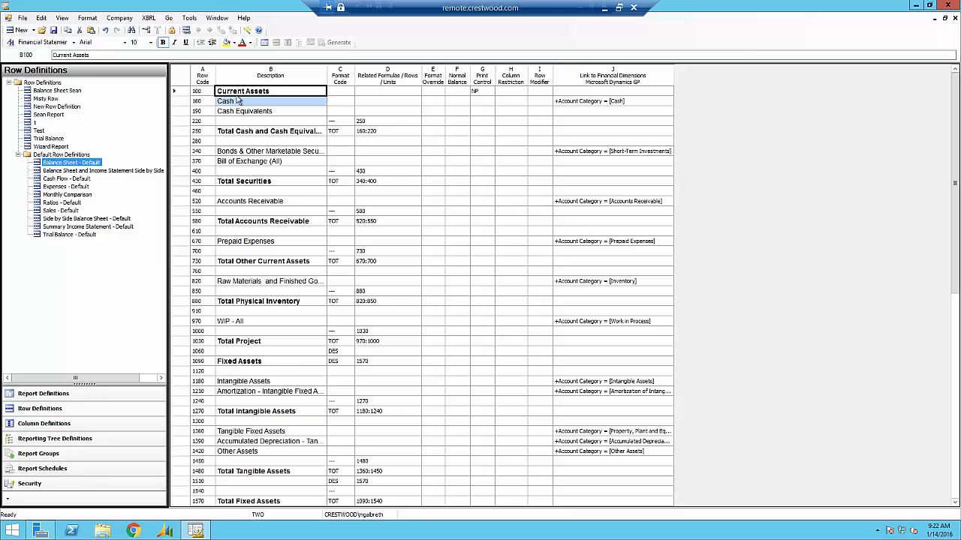
- Indent the Cash description by one level beneath the Current Assets heading
click(214, 43)
click(201, 43)
key(Down)
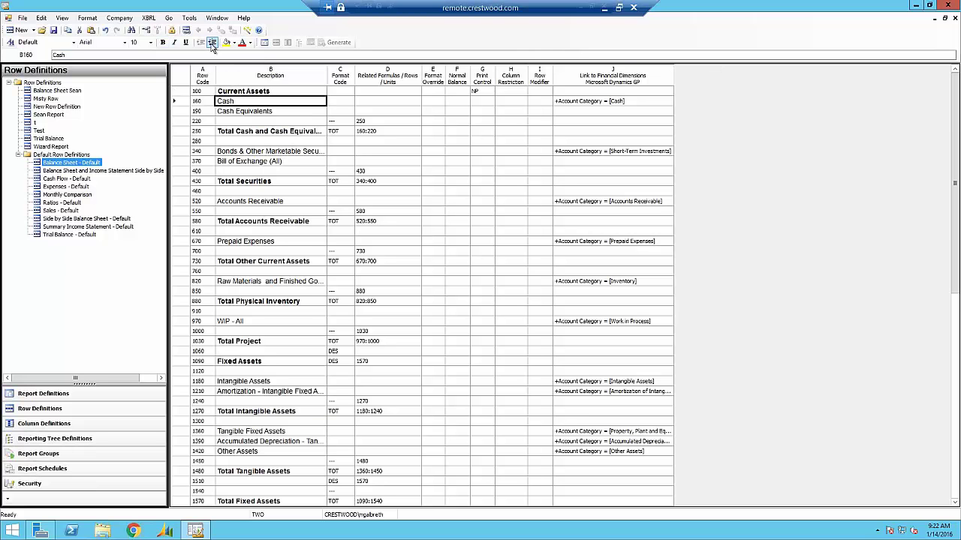
click(214, 43)
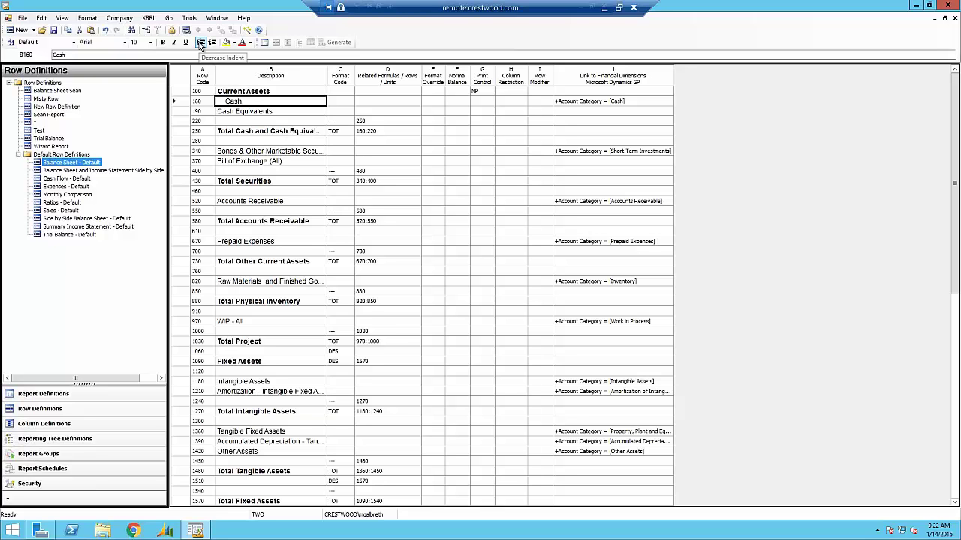
- Adjust the Cash description's indentation, then undo it so the description aligns with Cash Equivalents again
click(200, 43)
click(212, 43)
click(42, 19)
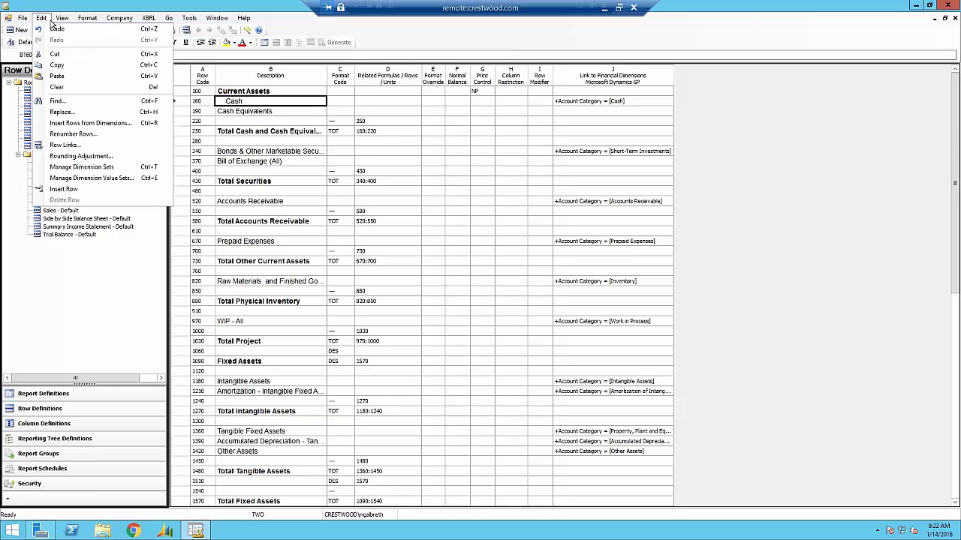
click(56, 30)
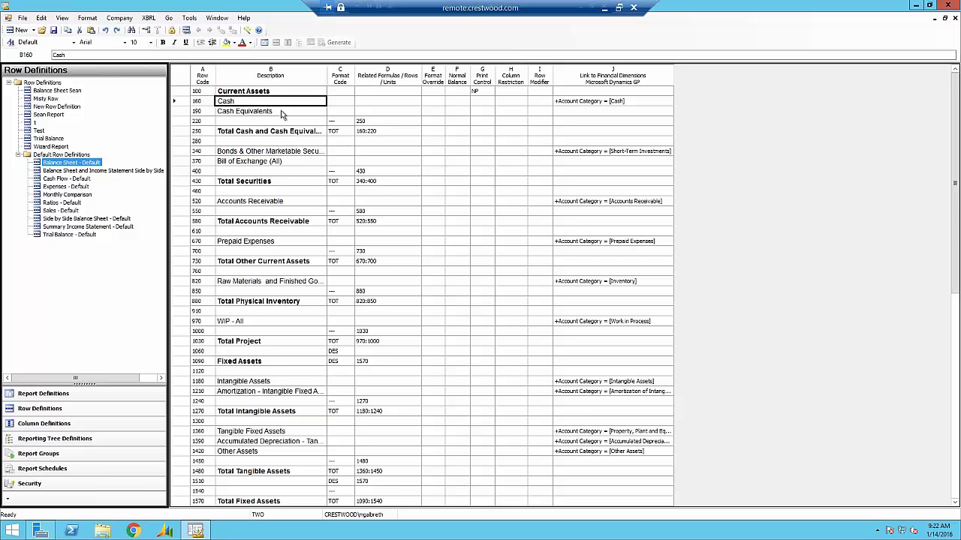
- Examine the format code choices for the Total Cash and Cash Equivalents row, keeping TOT (Total of other rows)
click(342, 102)
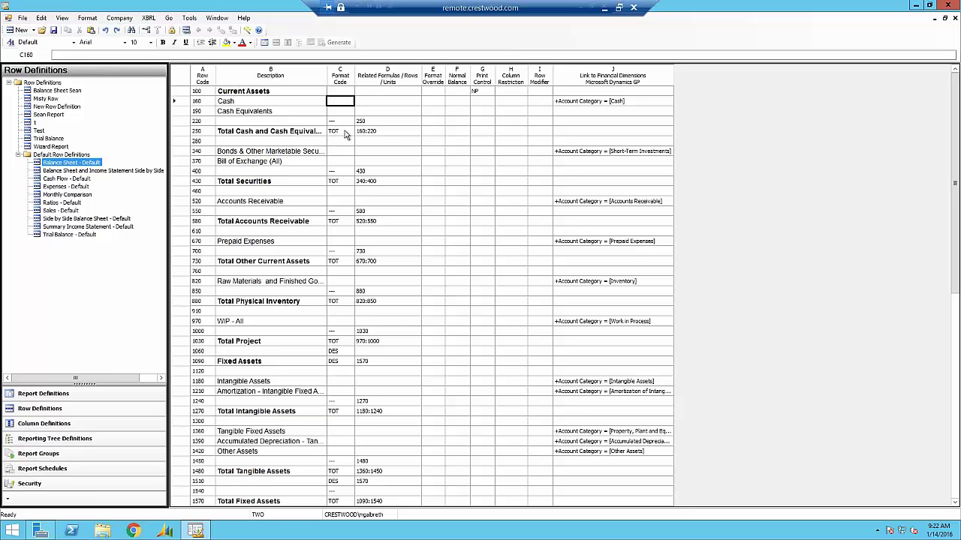
click(344, 133)
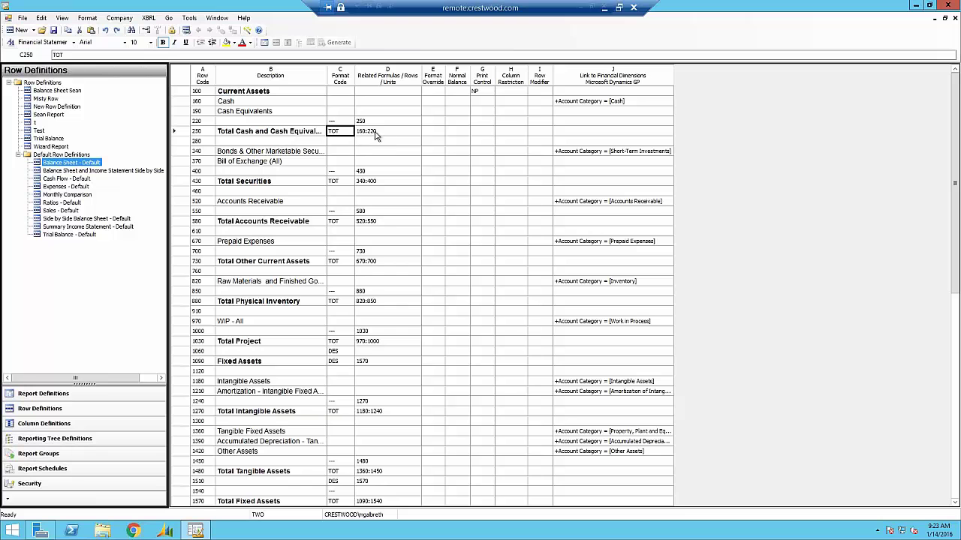
click(382, 133)
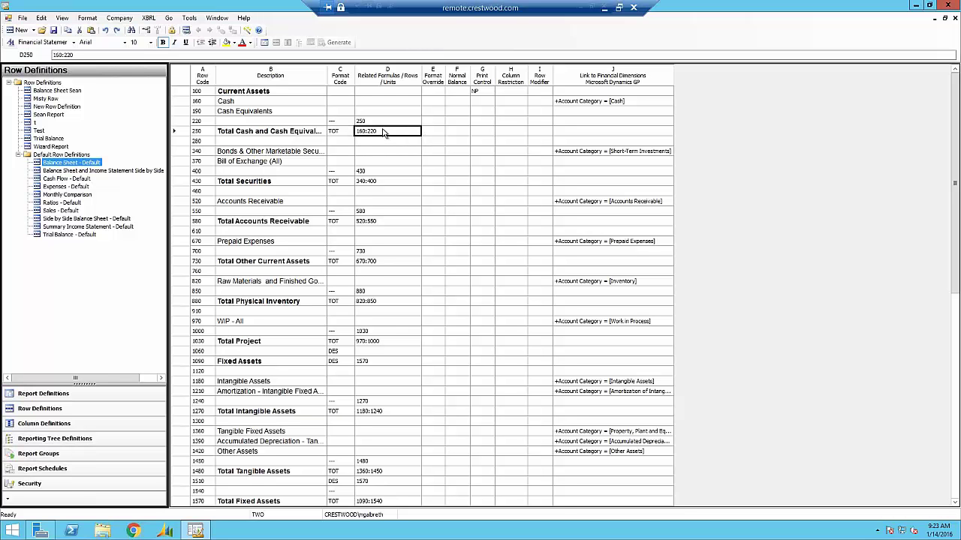
click(341, 133)
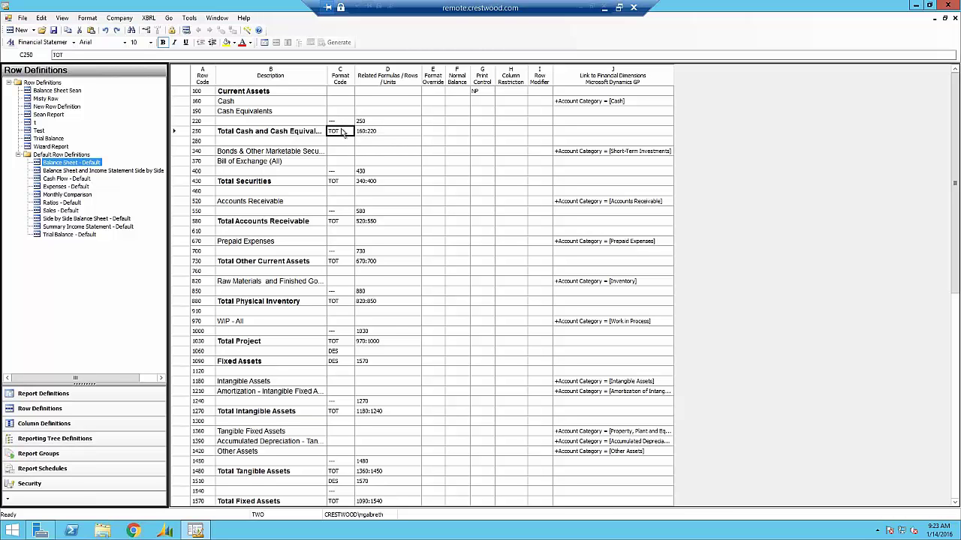
click(342, 133)
click(349, 132)
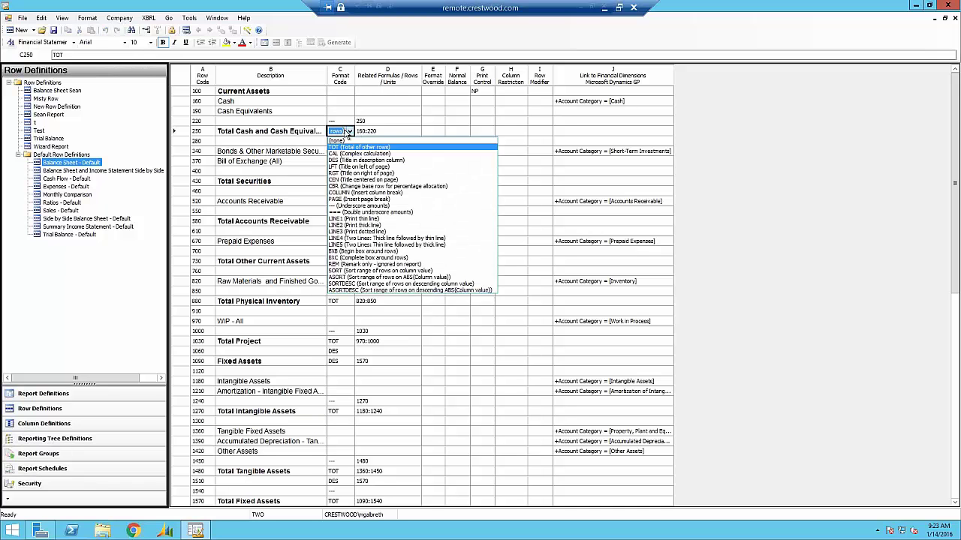
click(377, 132)
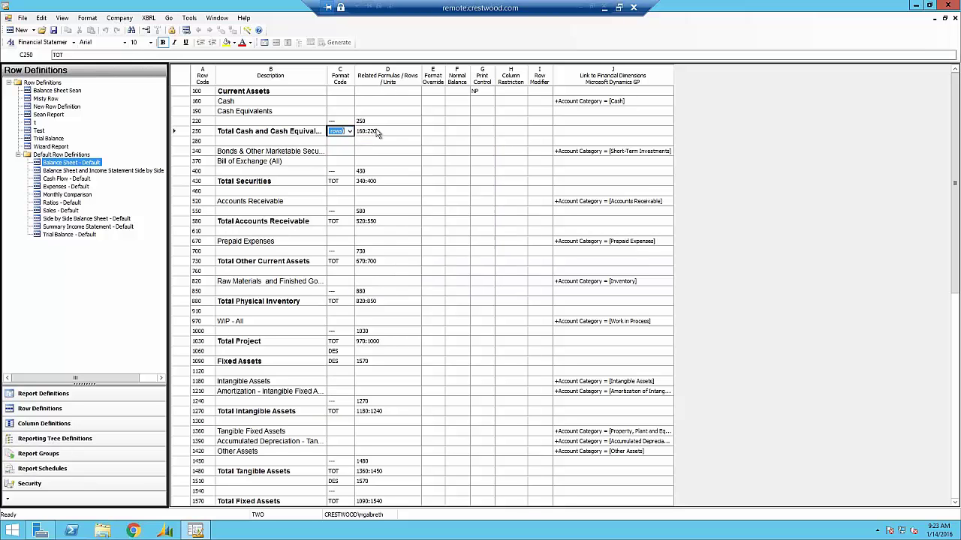
click(349, 131)
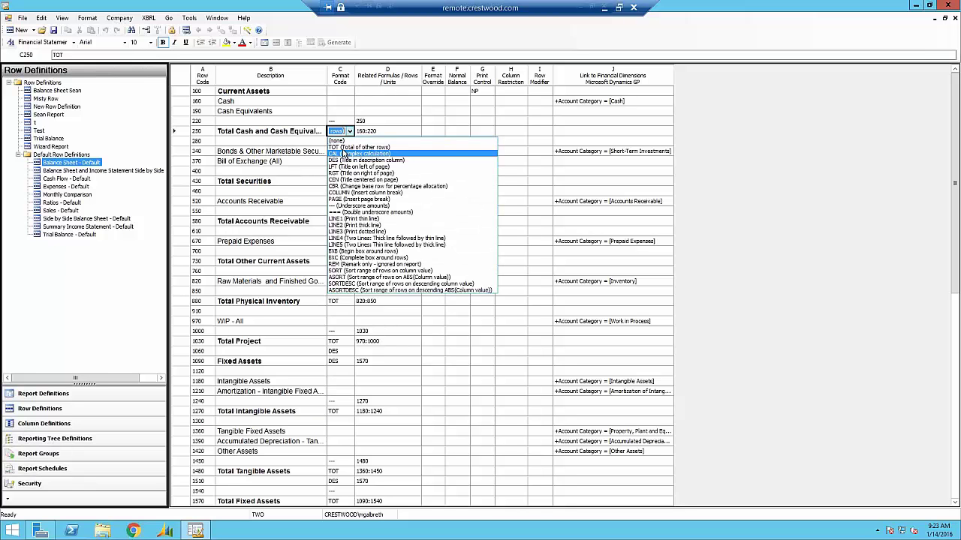
click(353, 147)
click(395, 135)
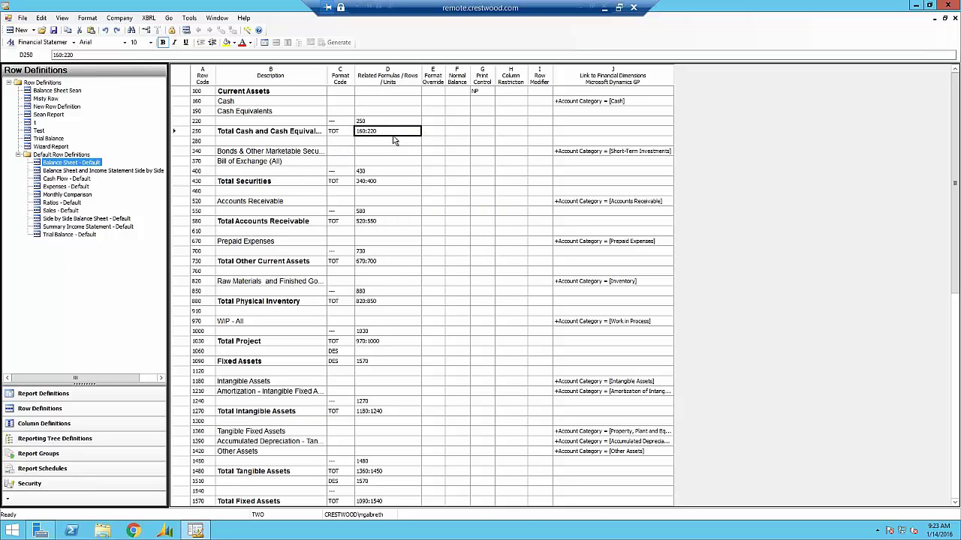
- Check row codes 160 and 220, which bound the range in the Total Cash and Cash Equivalents formula
click(200, 104)
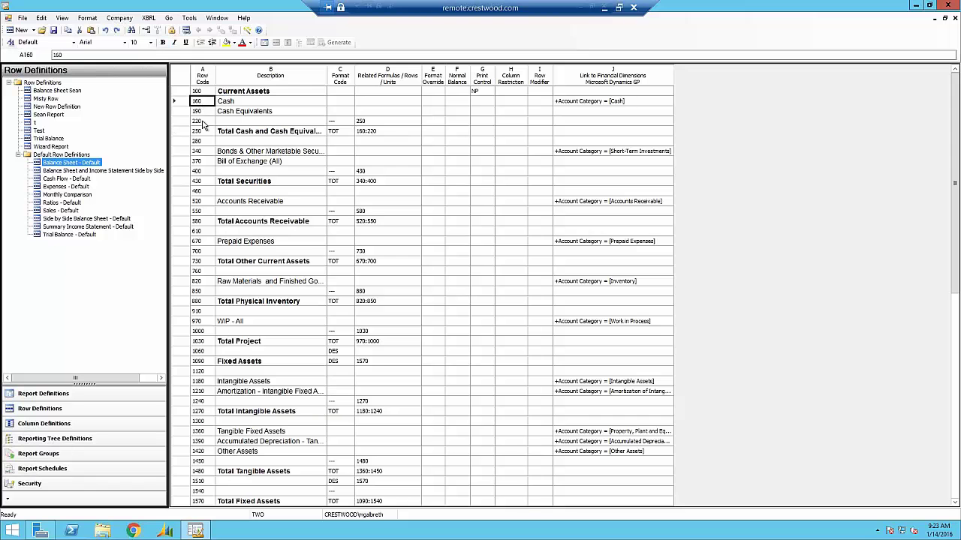
click(204, 123)
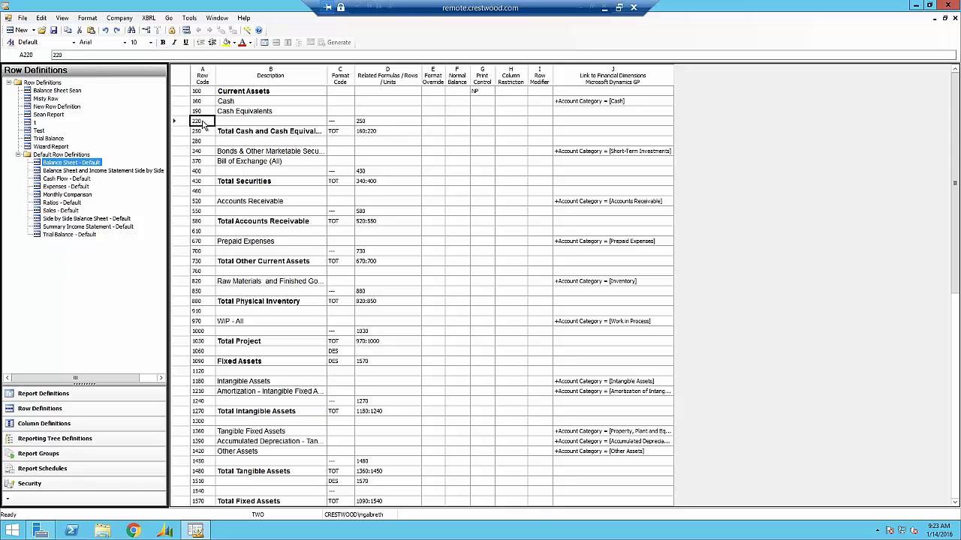
click(367, 134)
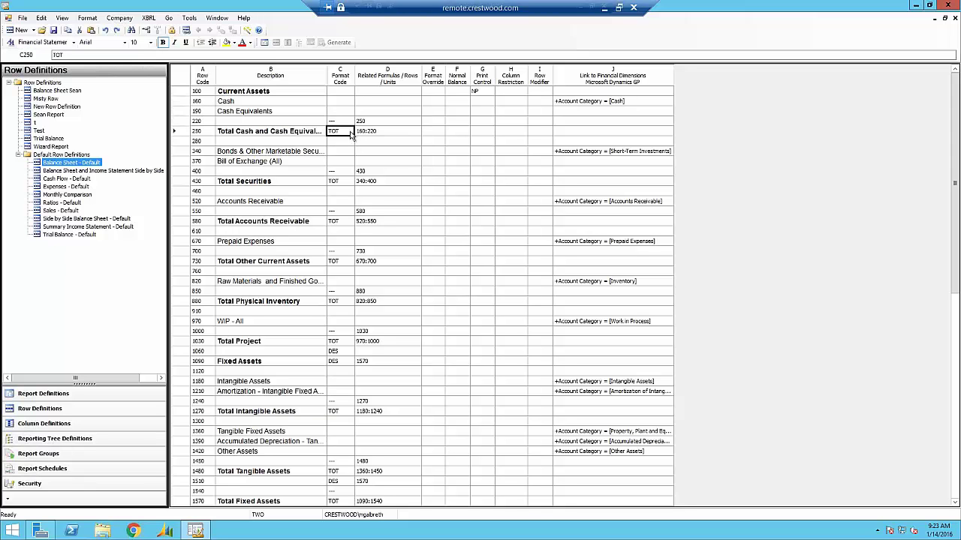
- Review the remaining format codes available for the Total Cash and Cash Equivalents row, reselect TOT and return to its formula
click(351, 132)
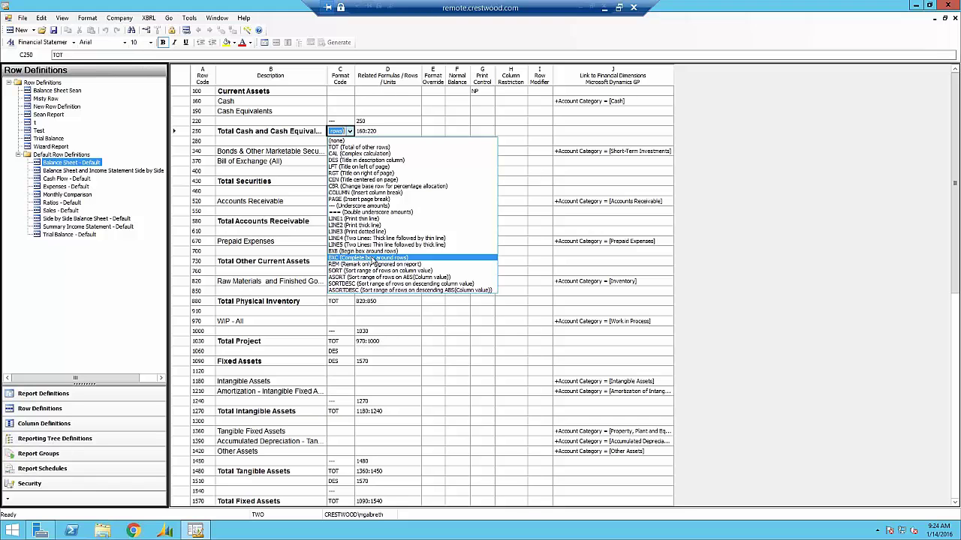
click(369, 128)
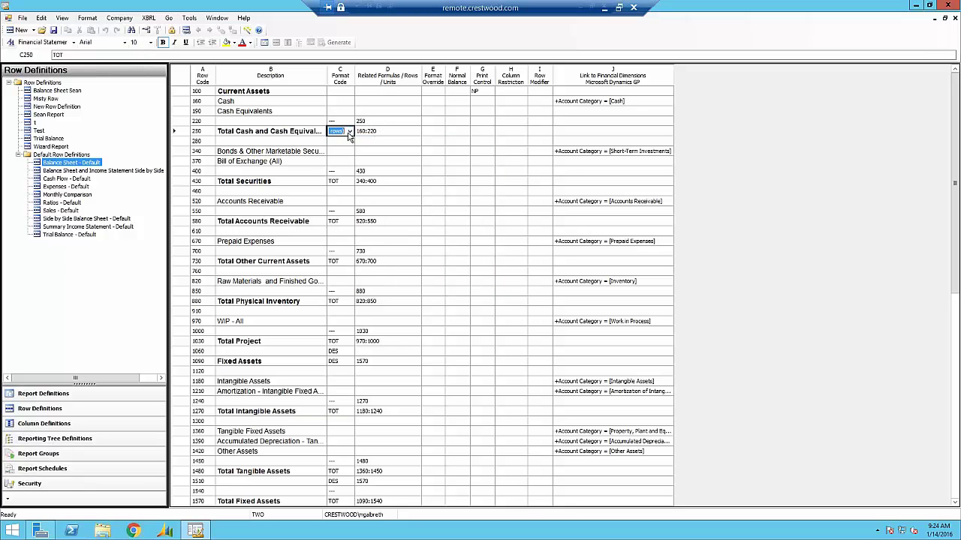
click(350, 131)
click(342, 148)
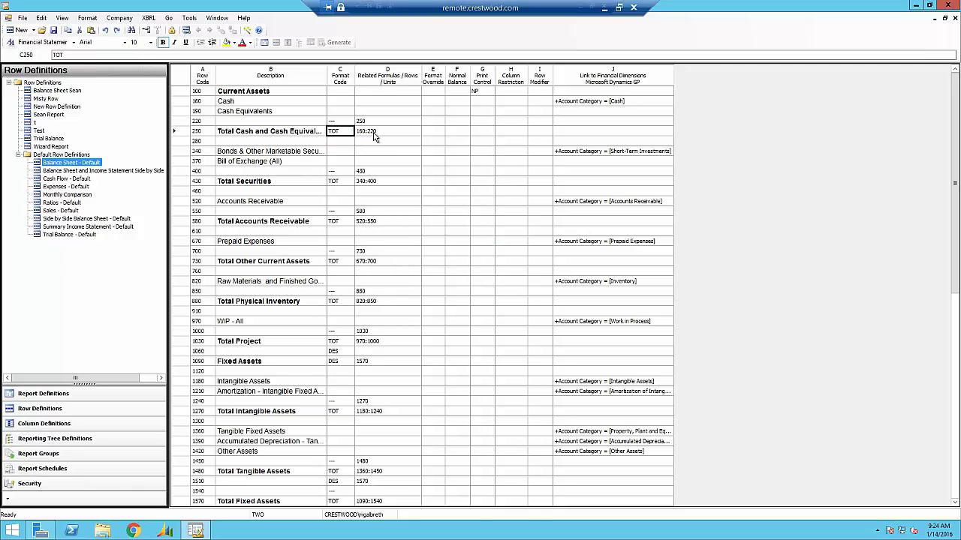
click(380, 134)
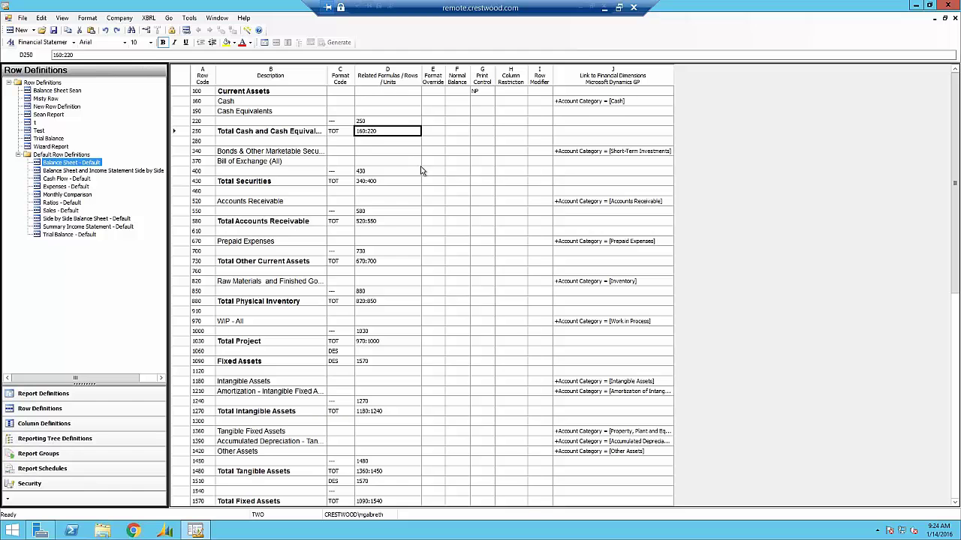
- Examine the underscore format code on row 220 and its related row beside the Total Cash and Cash Equivalents formula
click(342, 123)
click(350, 121)
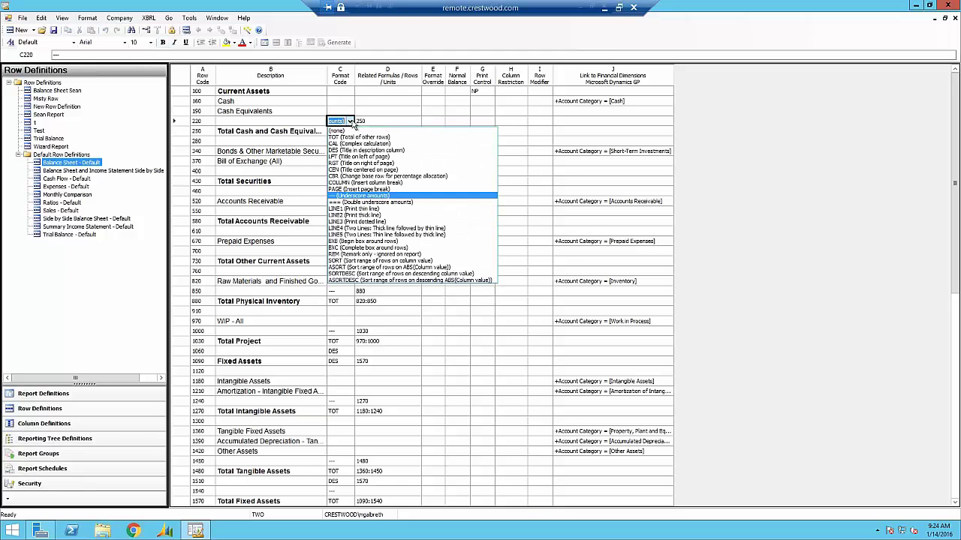
click(375, 126)
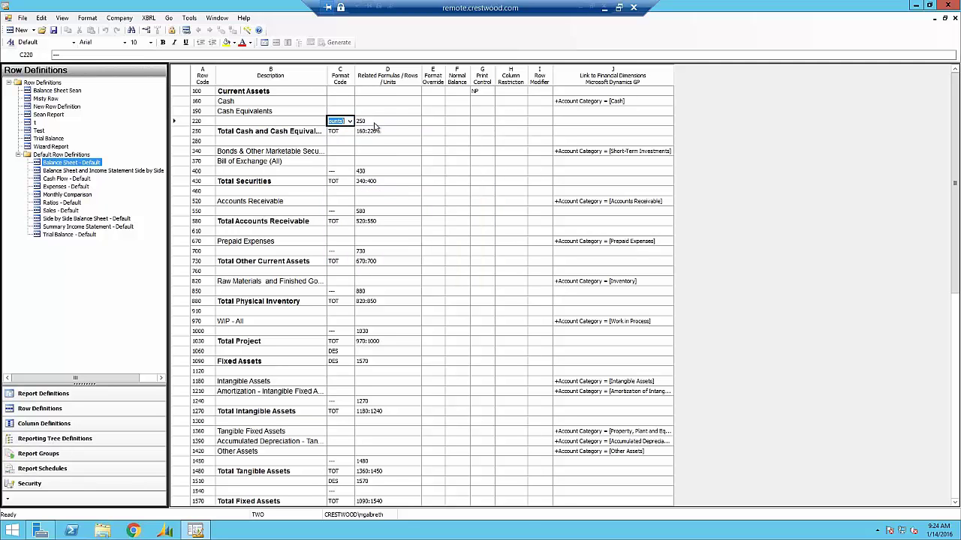
click(378, 125)
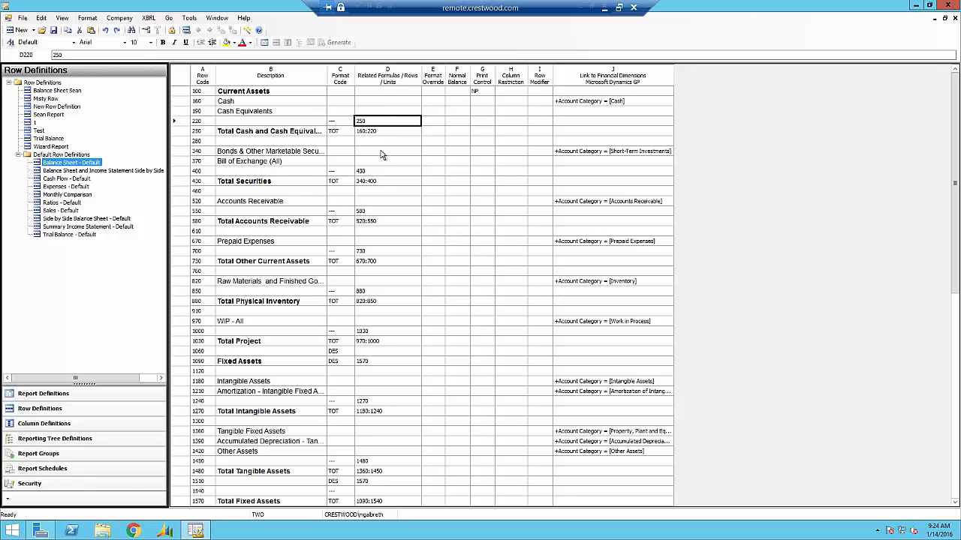
click(381, 133)
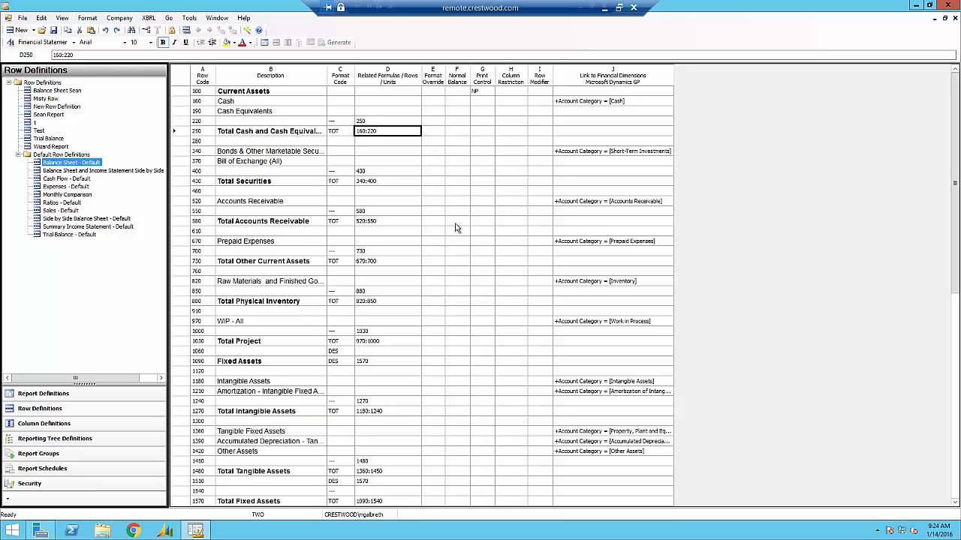
- Review the format codes and related formulas of the fixed asset, liability and shareholder equity rows
scroll(453, 233, down, 5)
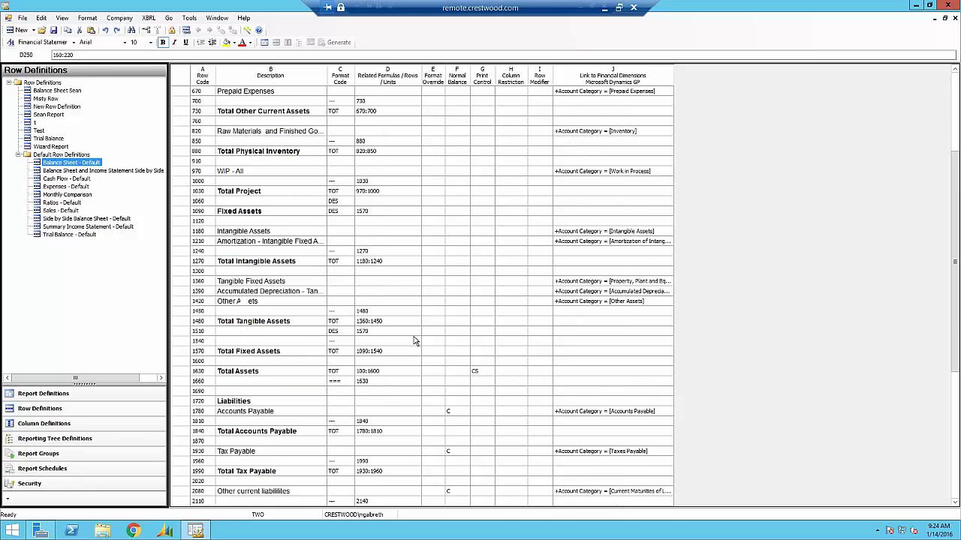
click(383, 335)
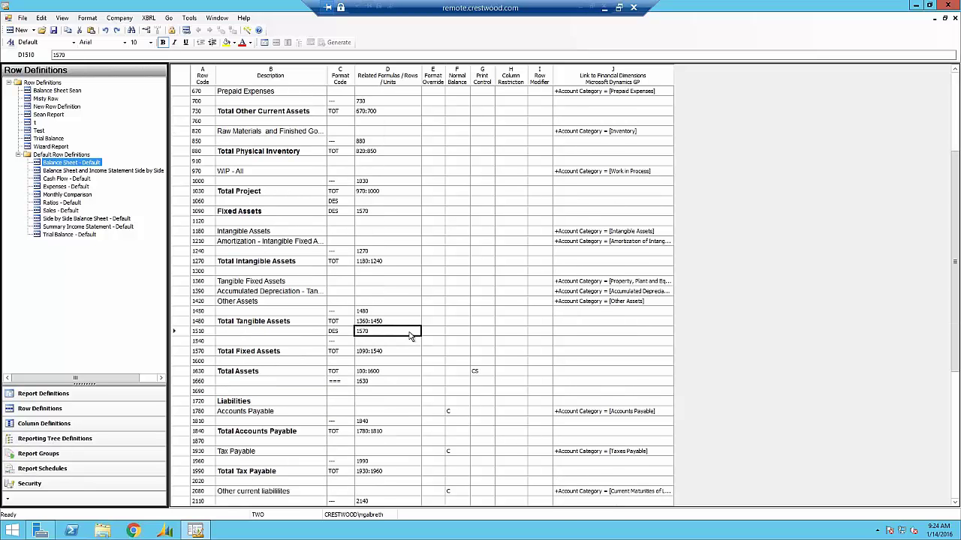
click(259, 356)
click(369, 336)
scroll(414, 339, down, 8)
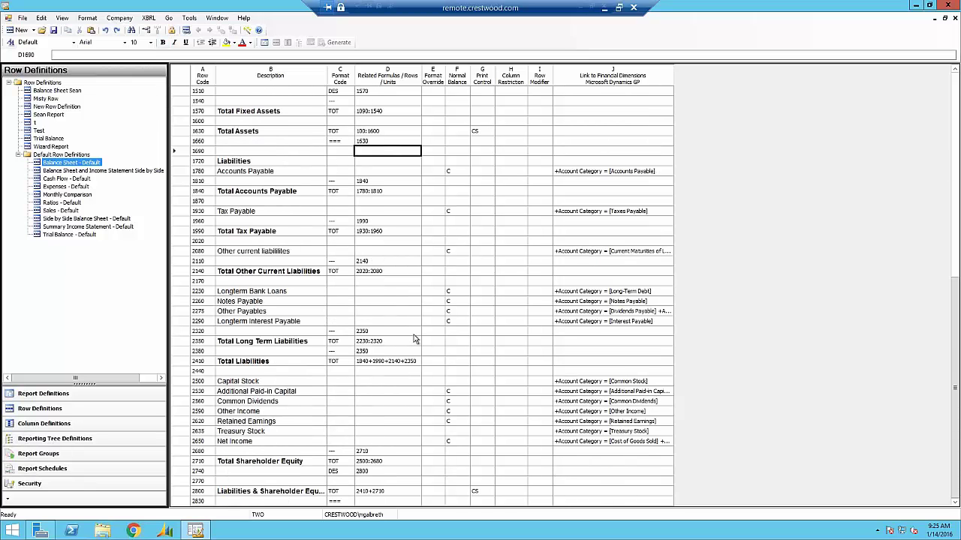
scroll(413, 340, up, 13)
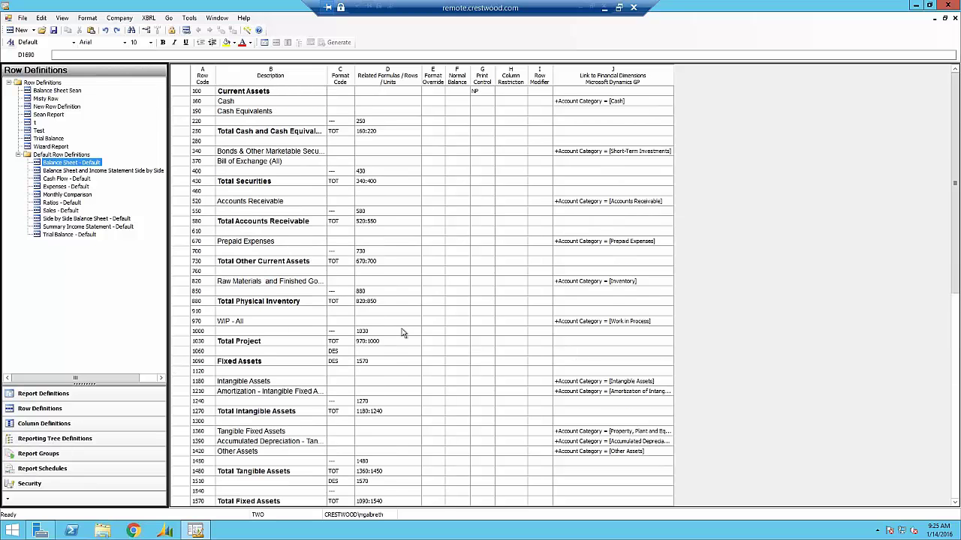
- Look through the Currency, Percentage and Custom format override categories for row 220 and leave without applying one
click(375, 122)
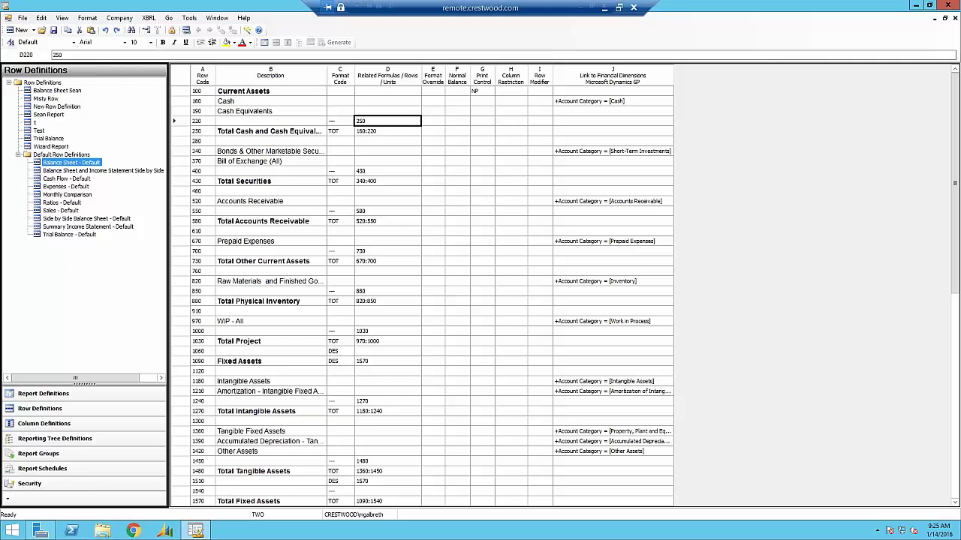
click(439, 121)
double_click(439, 120)
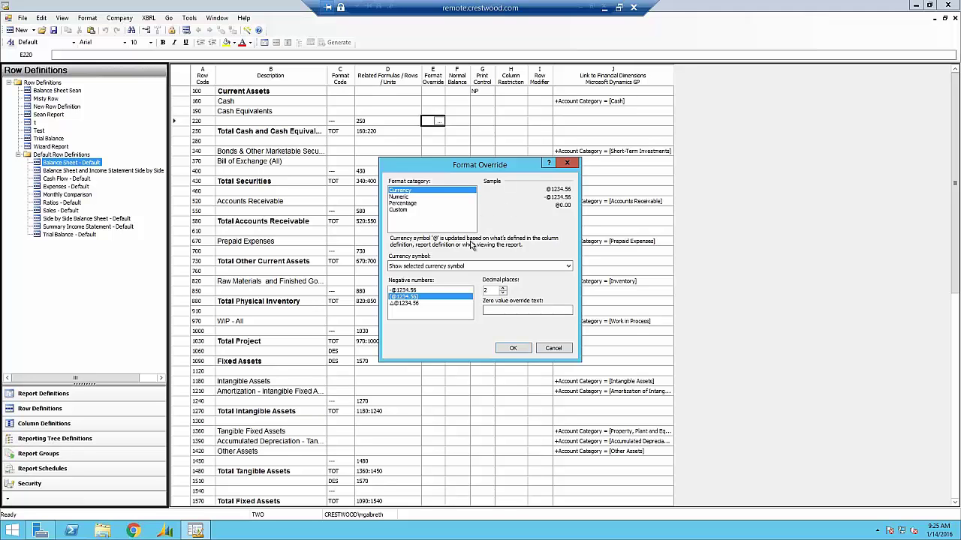
click(404, 205)
click(405, 210)
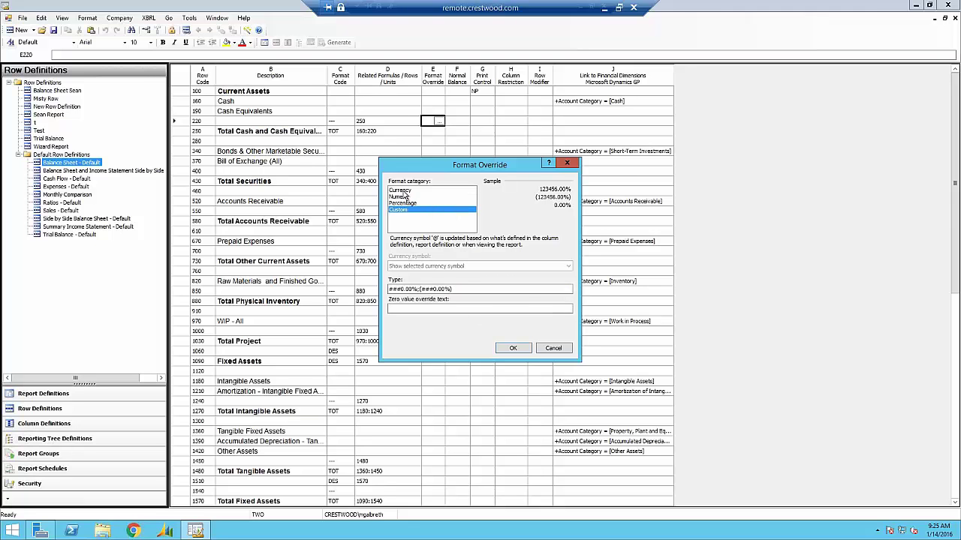
click(405, 192)
click(422, 204)
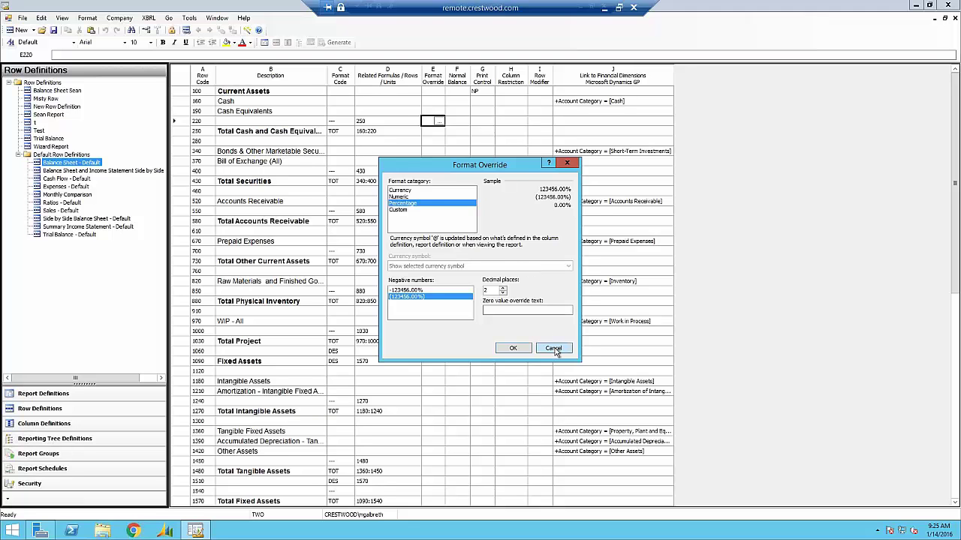
click(553, 349)
- Set the normal balance of row 220 to C to reverse the sign, then clear it again
click(457, 122)
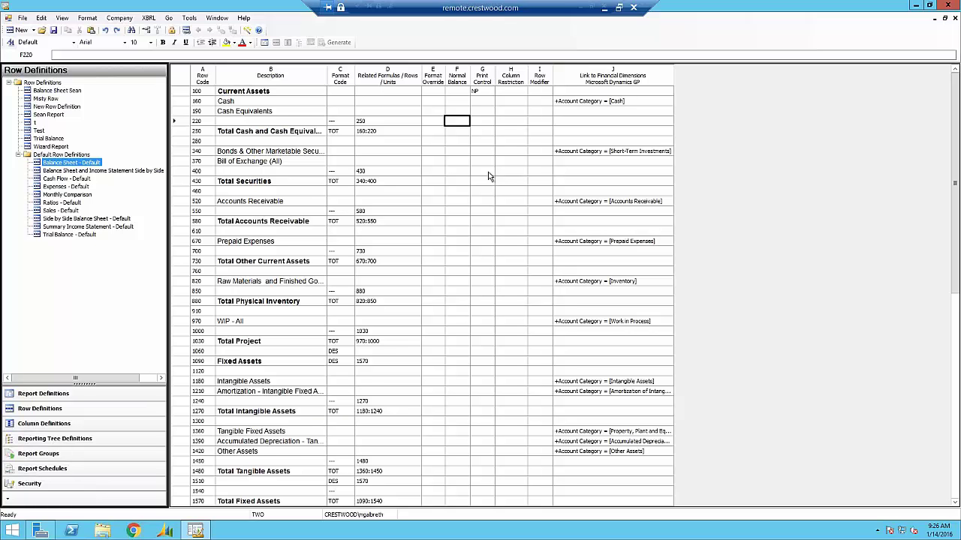
click(466, 123)
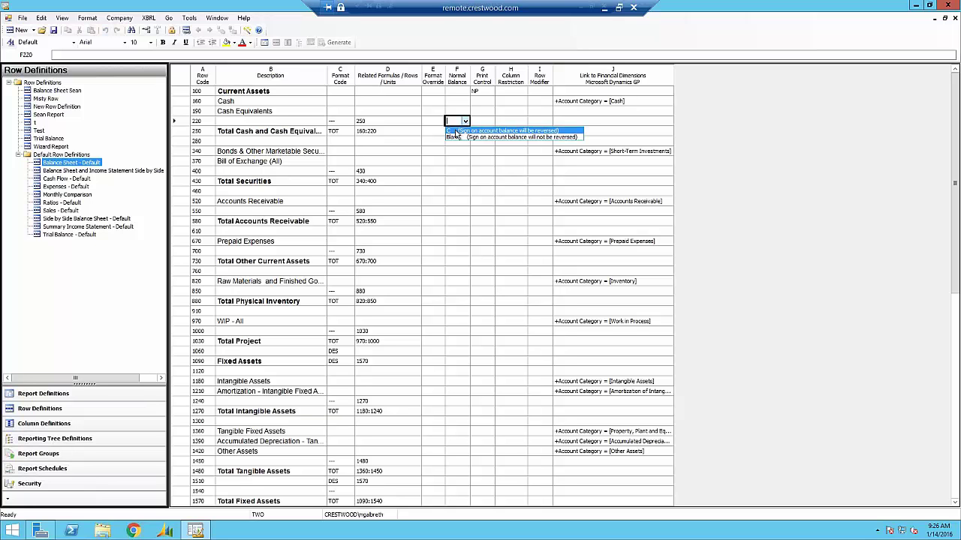
click(454, 131)
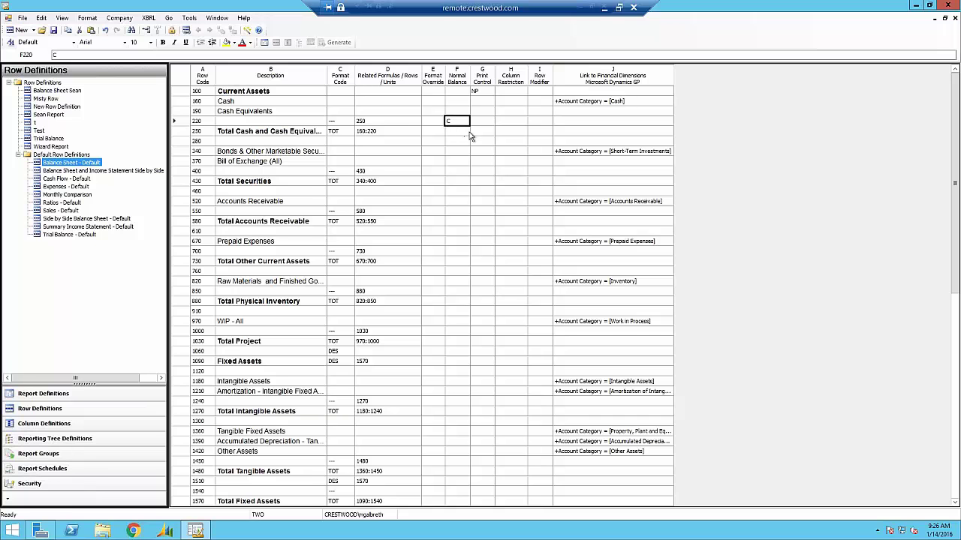
key(Delete)
- View the print control options for row 220, cancel without choosing any, and go to the Cash row's print control
click(481, 124)
double_click(489, 125)
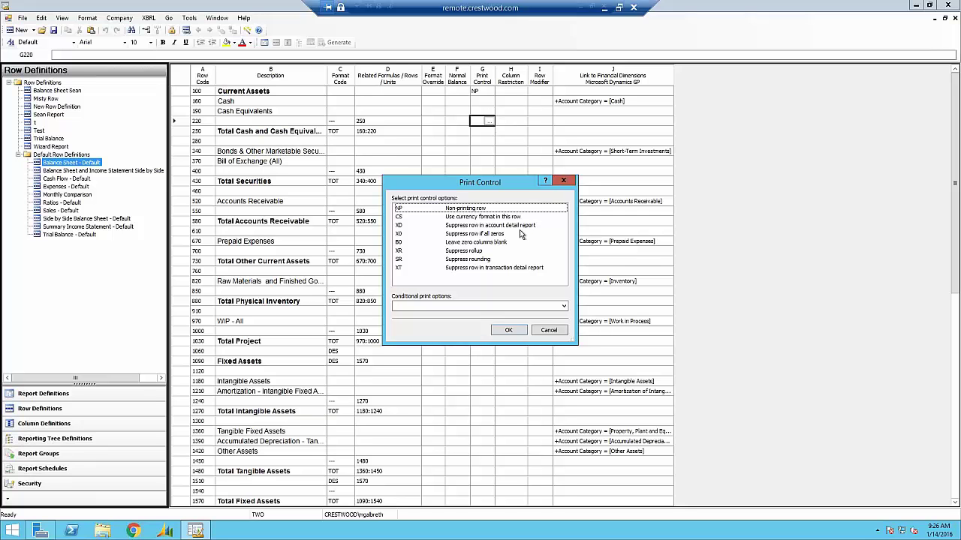
click(550, 331)
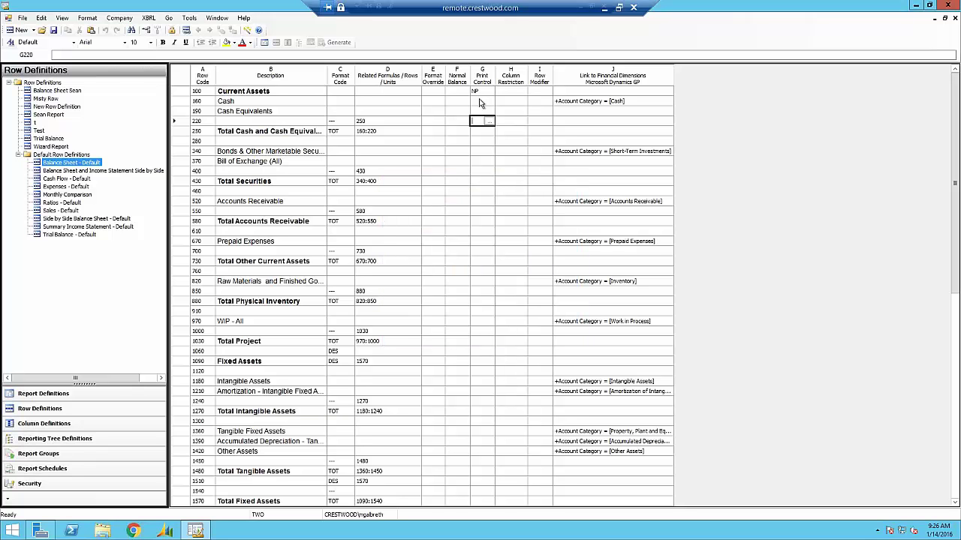
click(481, 102)
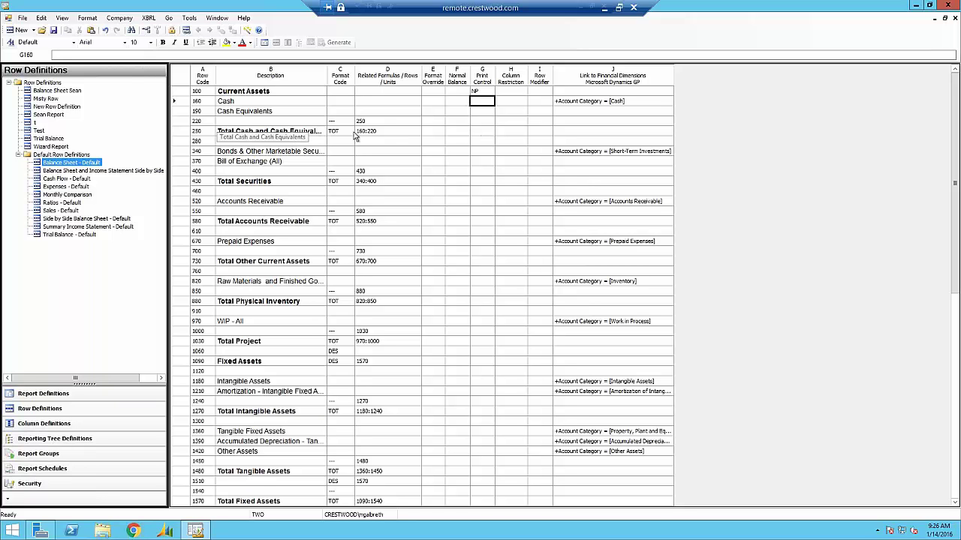
- View the print control options for the Current Assets row, cancel without changes, and check the Cash Equivalents account link and row 340's normal balance
double_click(484, 91)
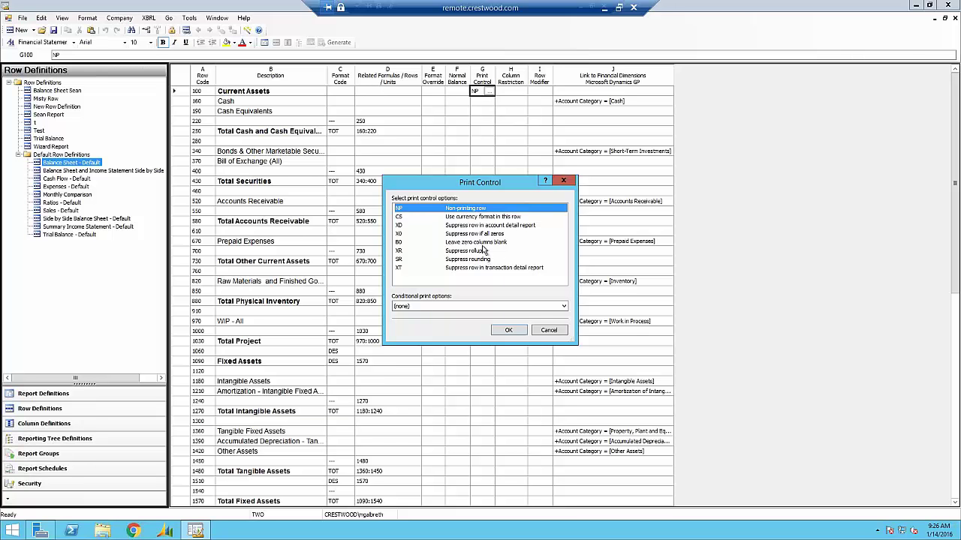
click(547, 335)
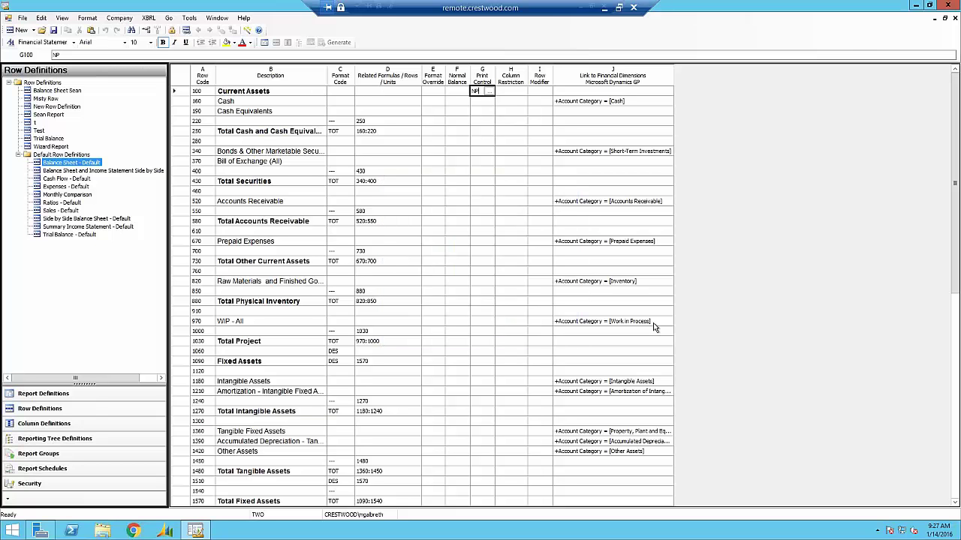
click(623, 112)
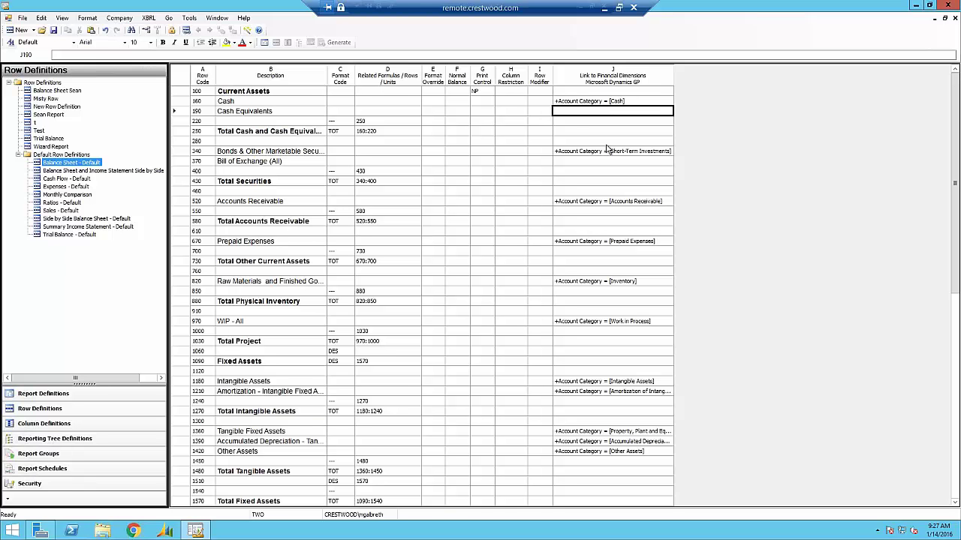
click(456, 151)
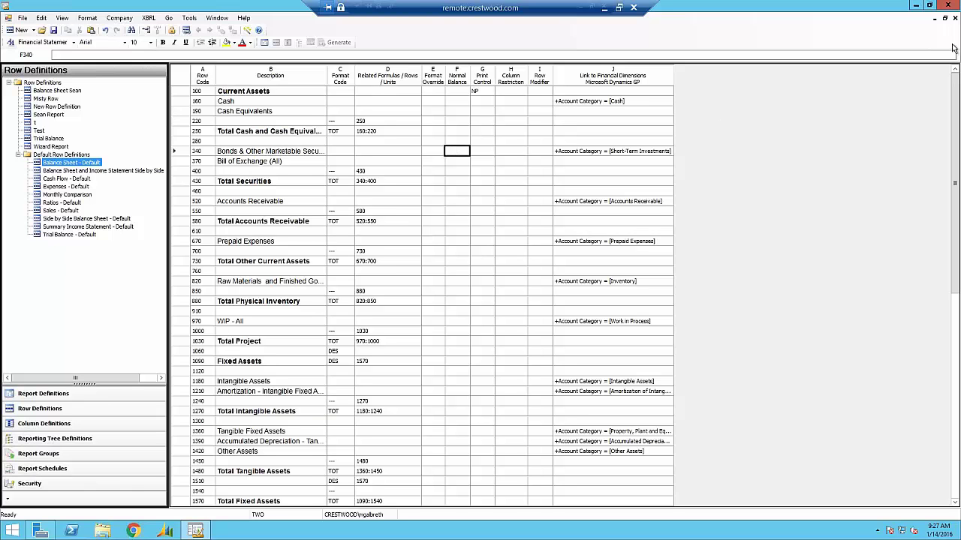
- Close the balance sheet row definition without saving and open the report's YTD and Variance - Default column definition
key(ctrl+F4)
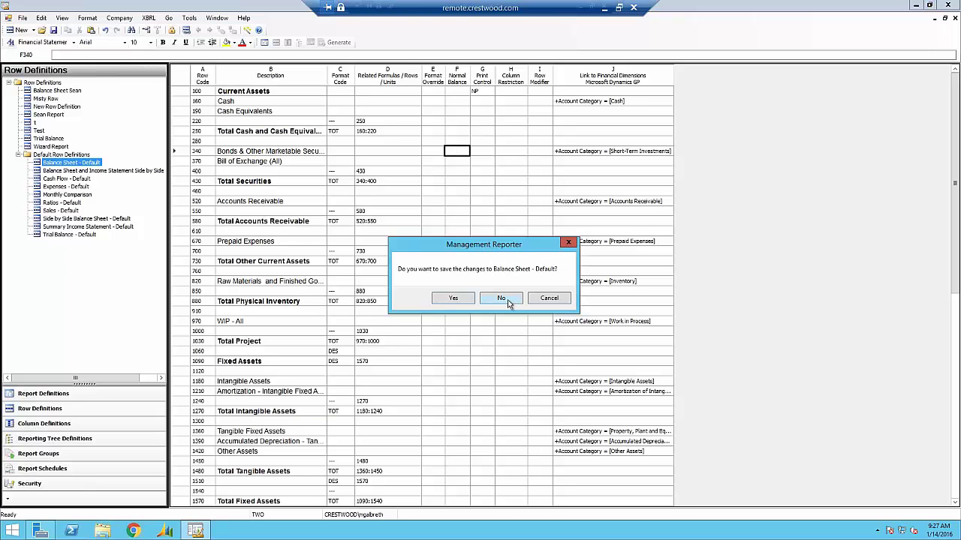
click(501, 298)
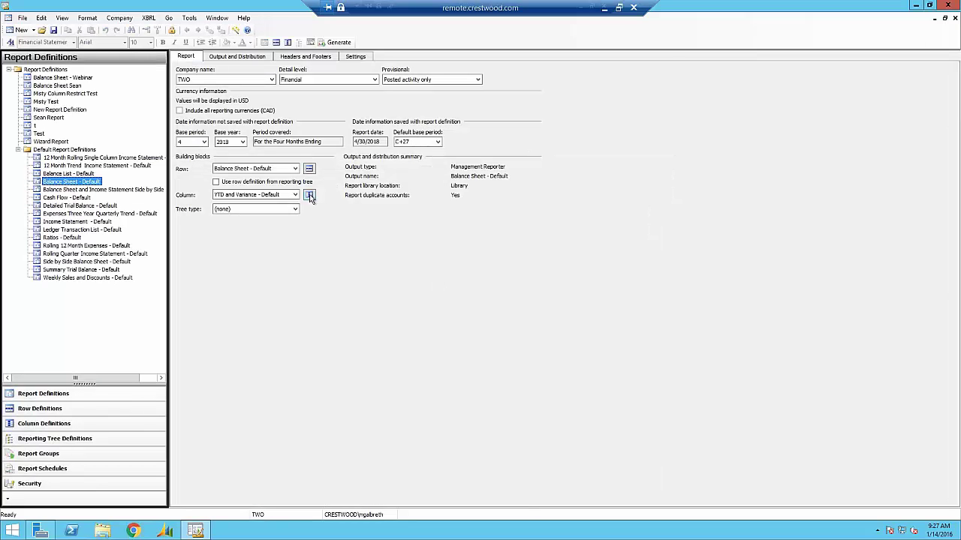
click(309, 194)
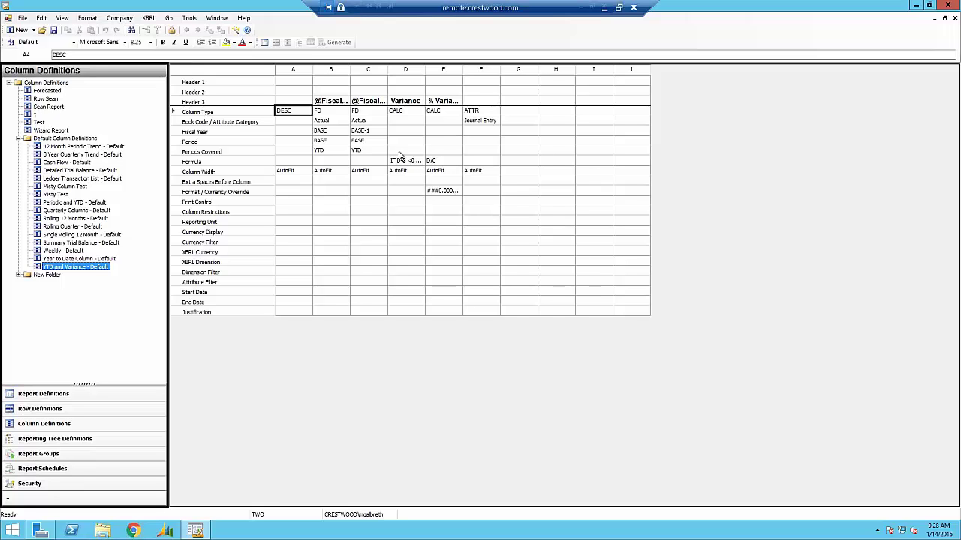
- Inspect the header settings of column B, cancel without changes, and look at column D's Variance header
click(334, 102)
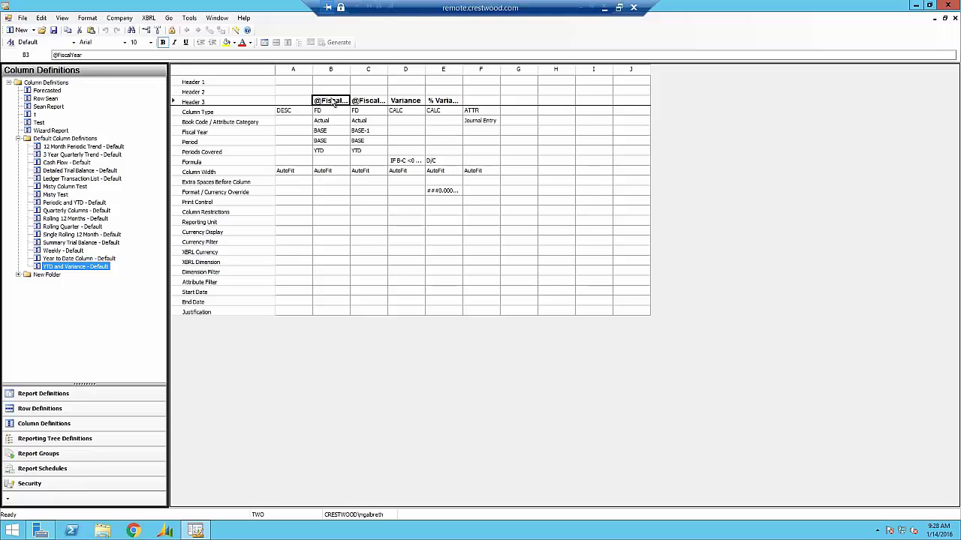
double_click(334, 102)
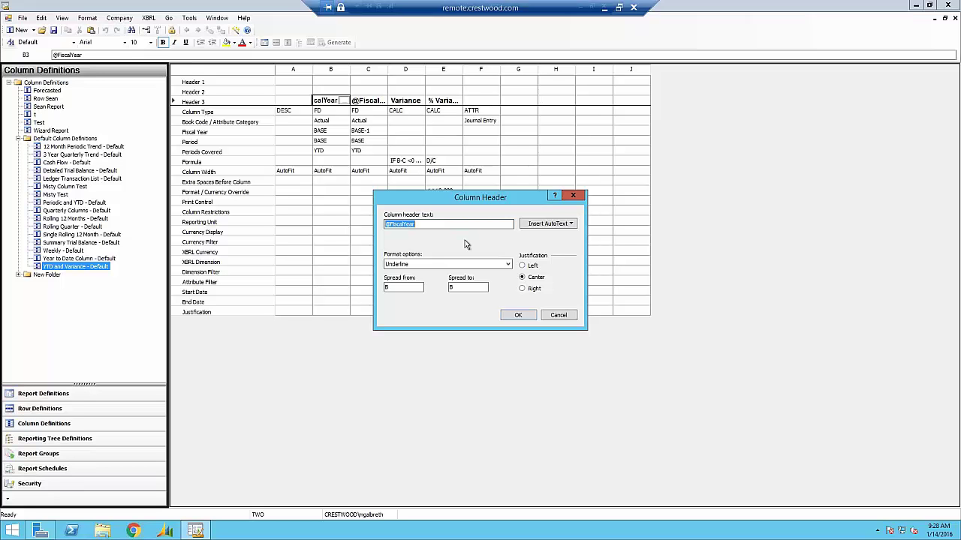
click(558, 316)
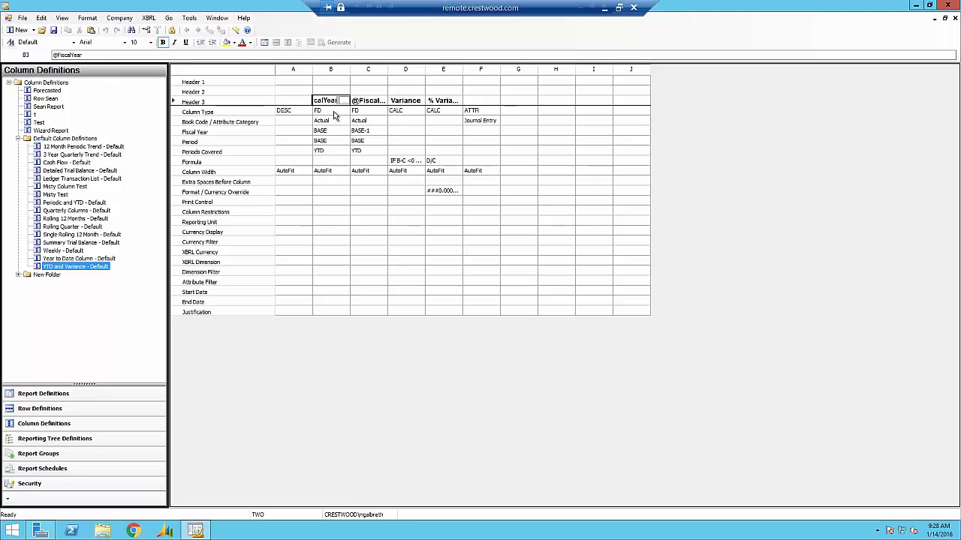
key(Escape)
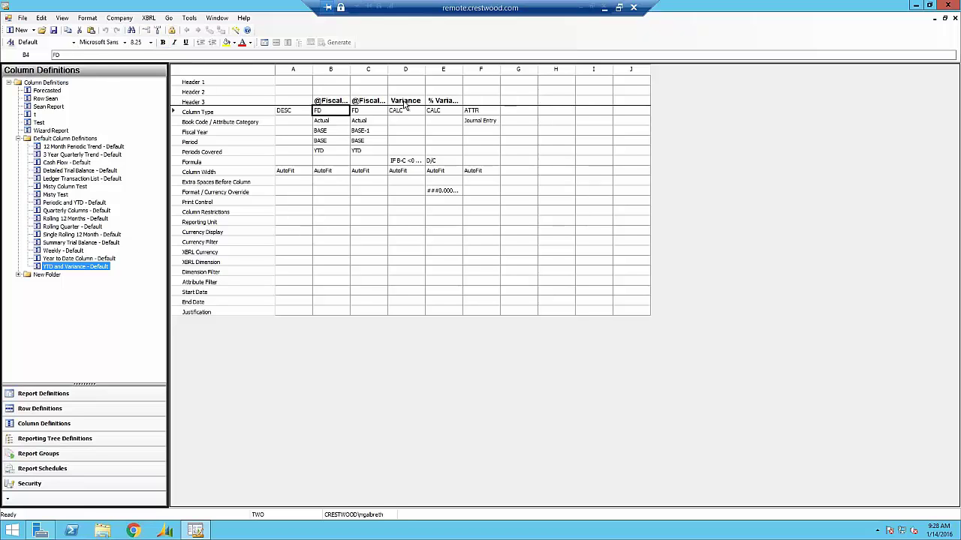
click(406, 104)
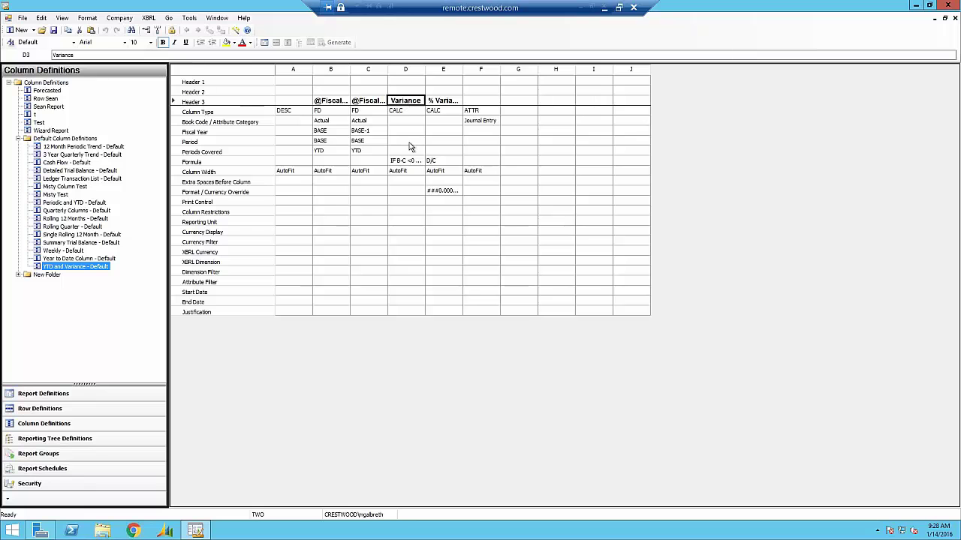
- Review the column types available for column B without changing it, and check column F's attribute type and category
click(333, 113)
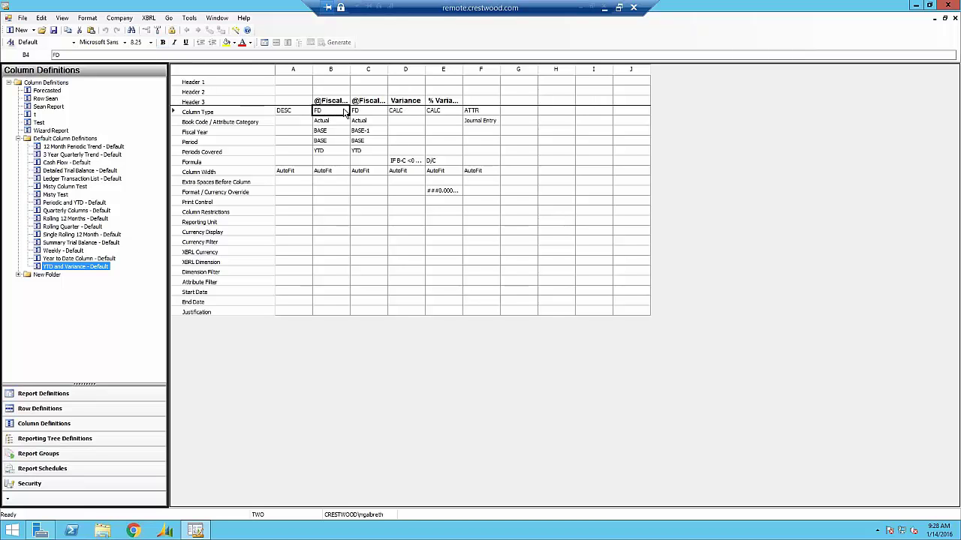
click(345, 112)
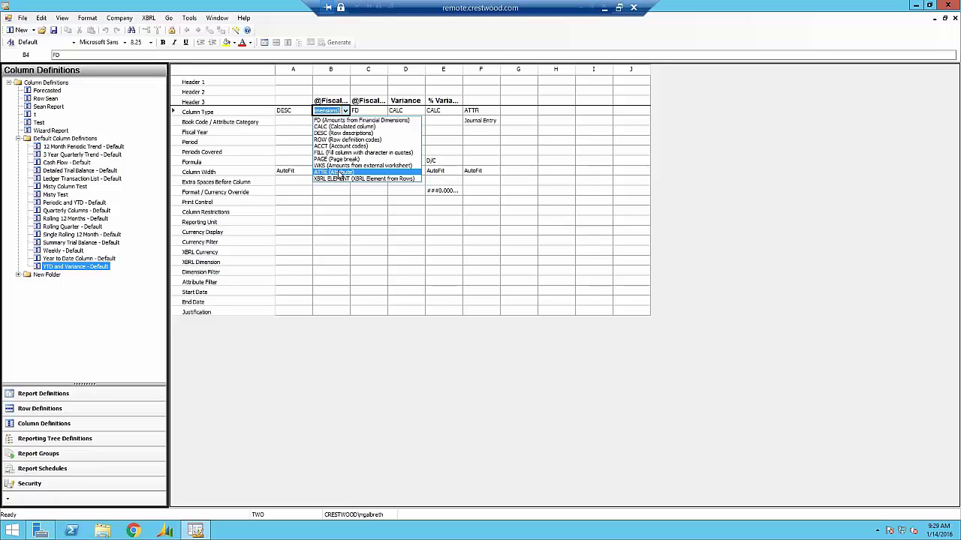
click(334, 211)
click(342, 203)
click(486, 113)
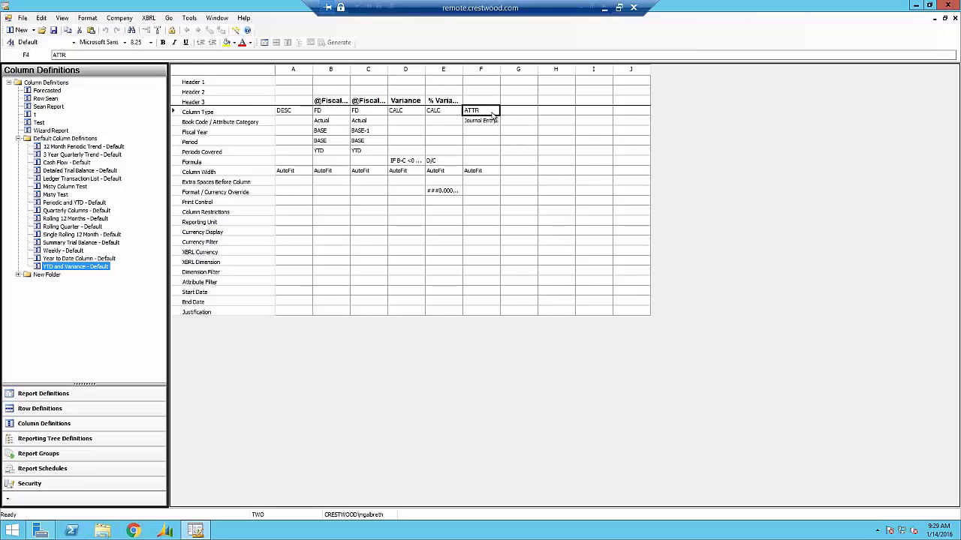
click(488, 123)
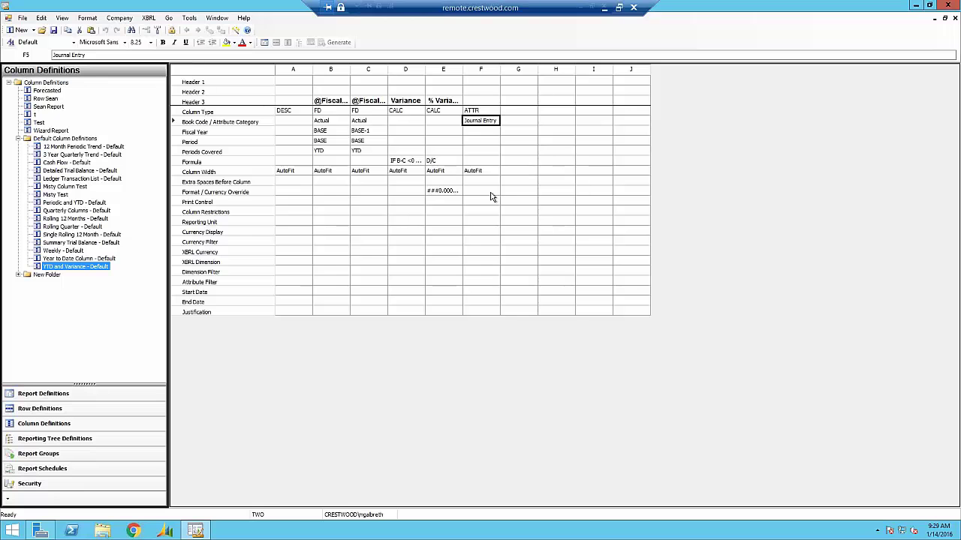
- Compare the book code of column B with column F's attribute category and view the available book codes without changing the selection
click(328, 122)
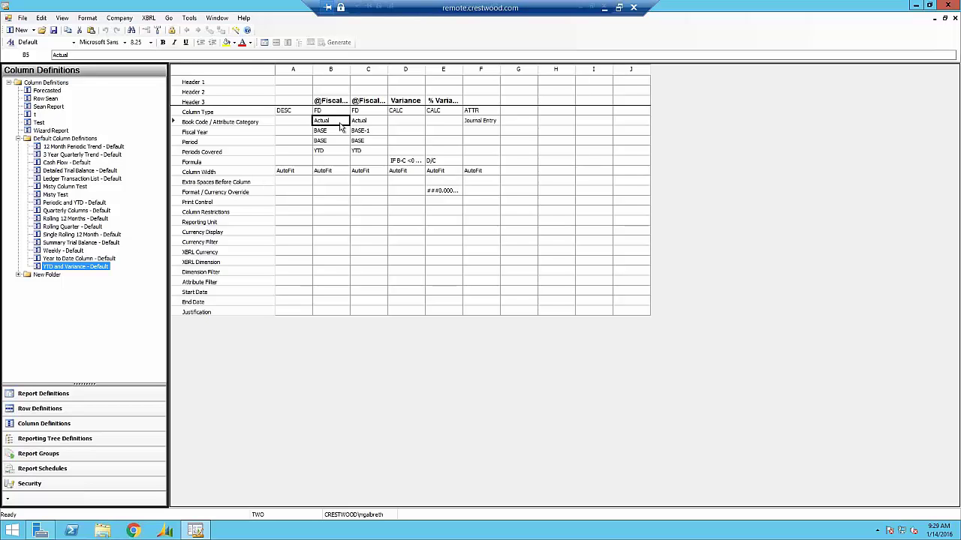
click(487, 125)
click(335, 124)
click(345, 124)
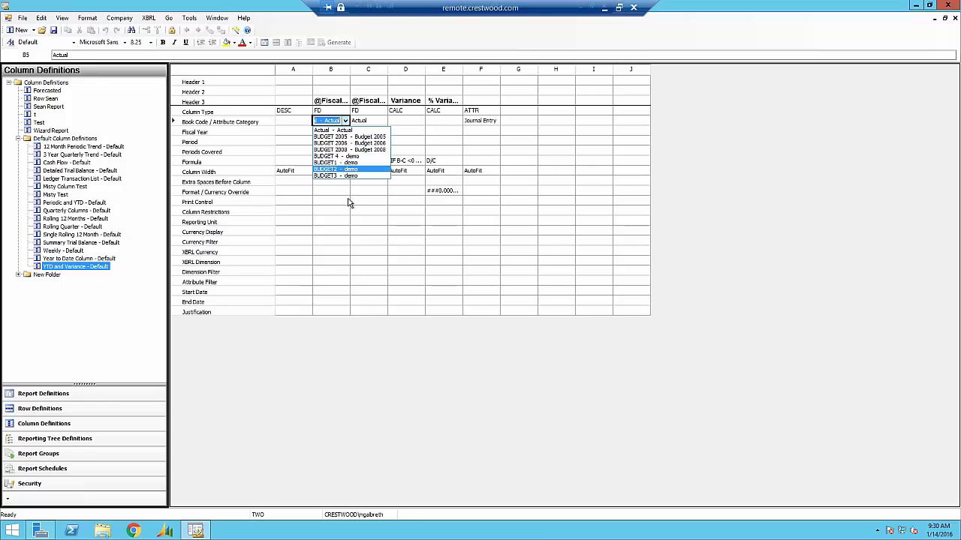
key(Escape)
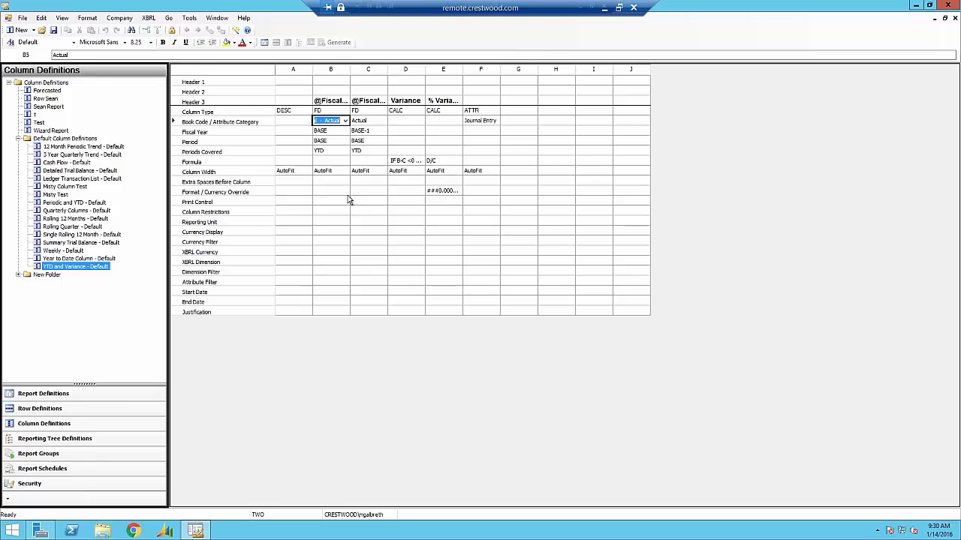
click(348, 196)
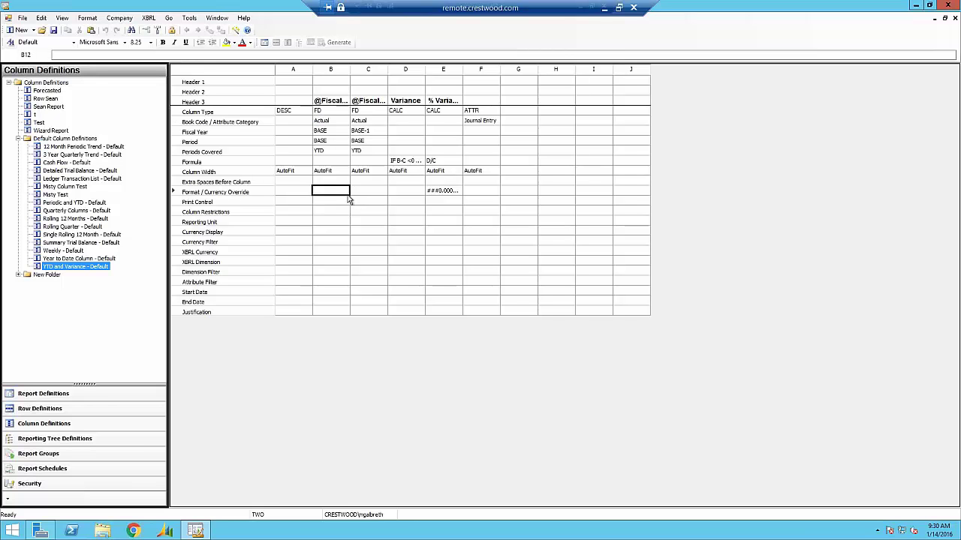
- Review the fiscal year options for column B, keep BASE, and check the fiscal year setting of column C
click(335, 132)
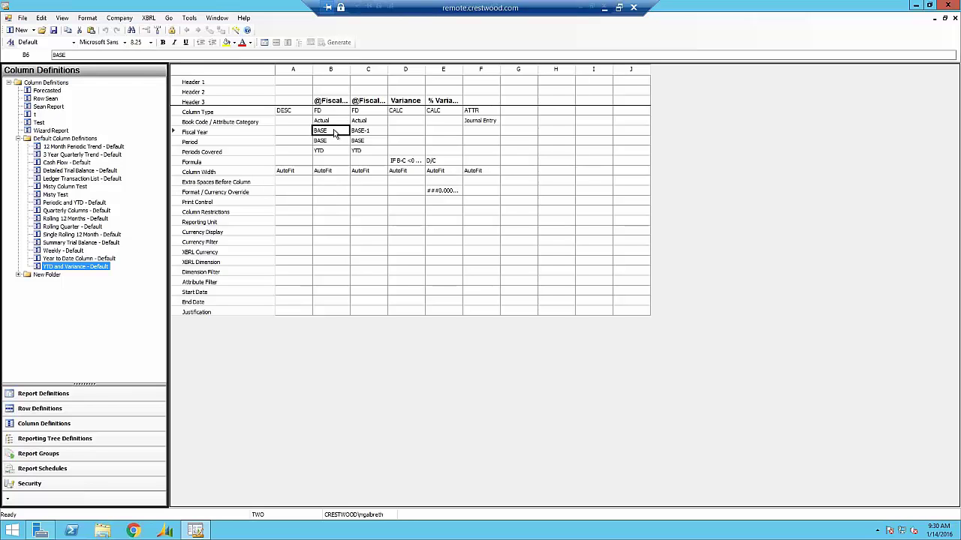
click(334, 133)
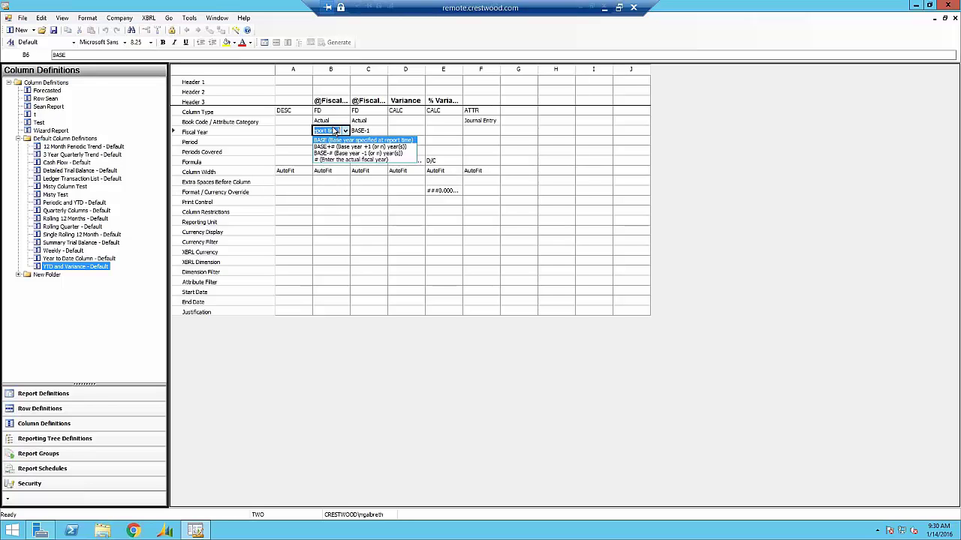
click(338, 141)
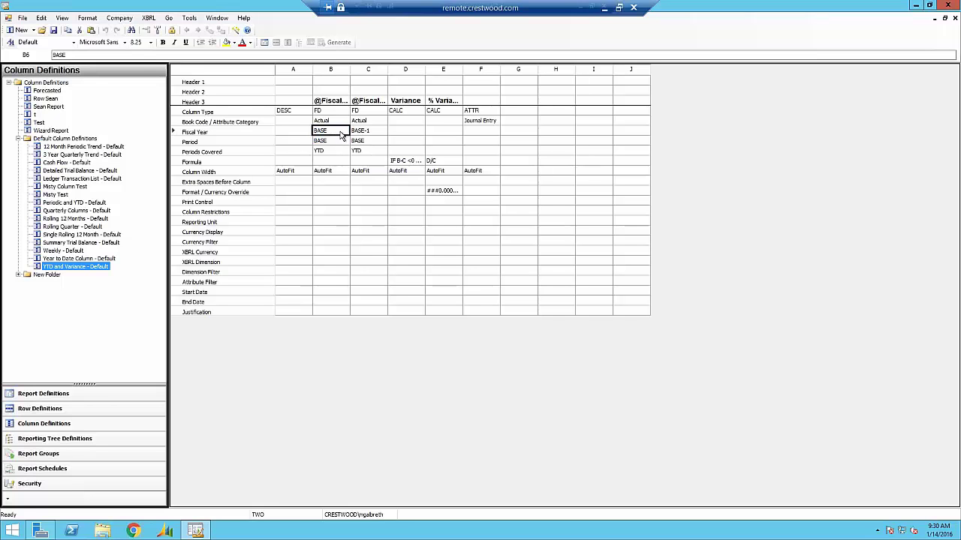
click(342, 133)
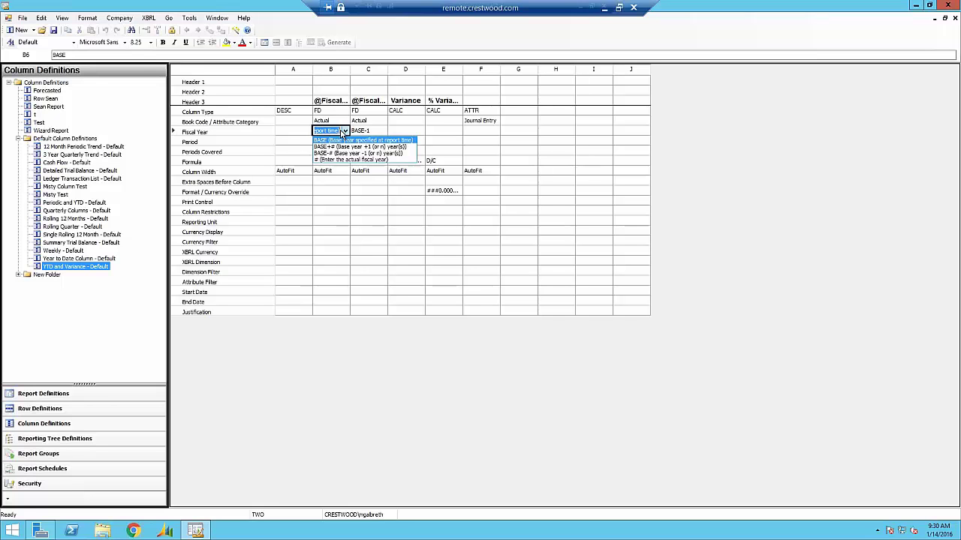
click(369, 132)
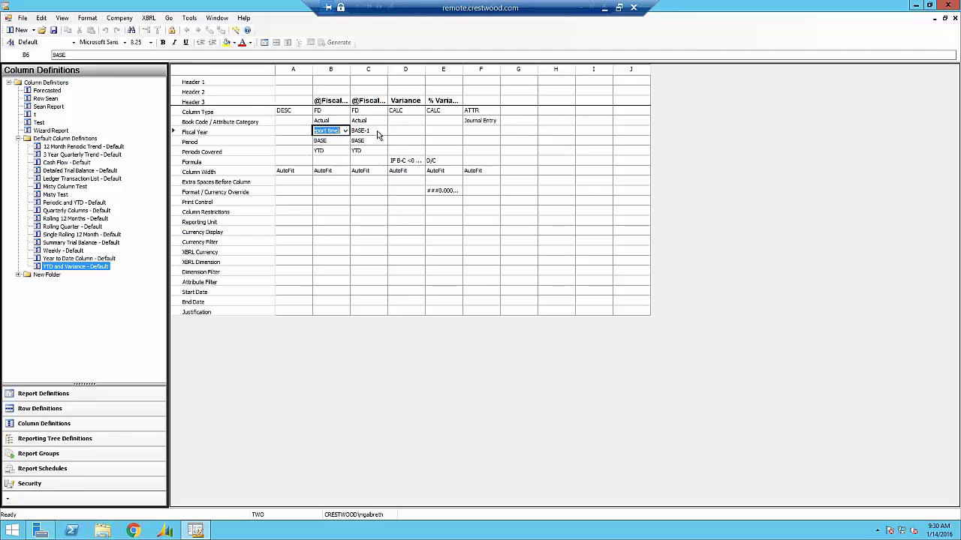
click(374, 135)
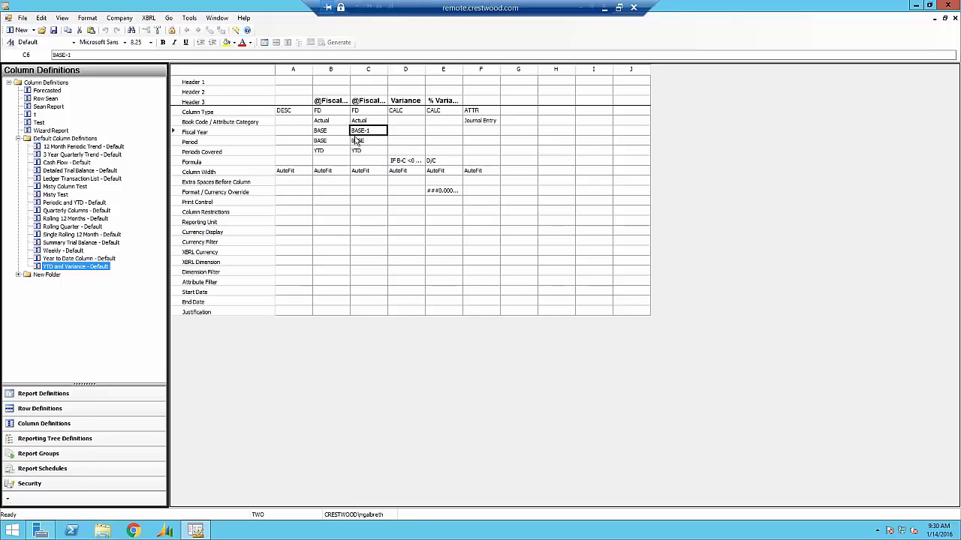
- Check column B's period setting and review its periods covered options, keeping YTD
click(331, 145)
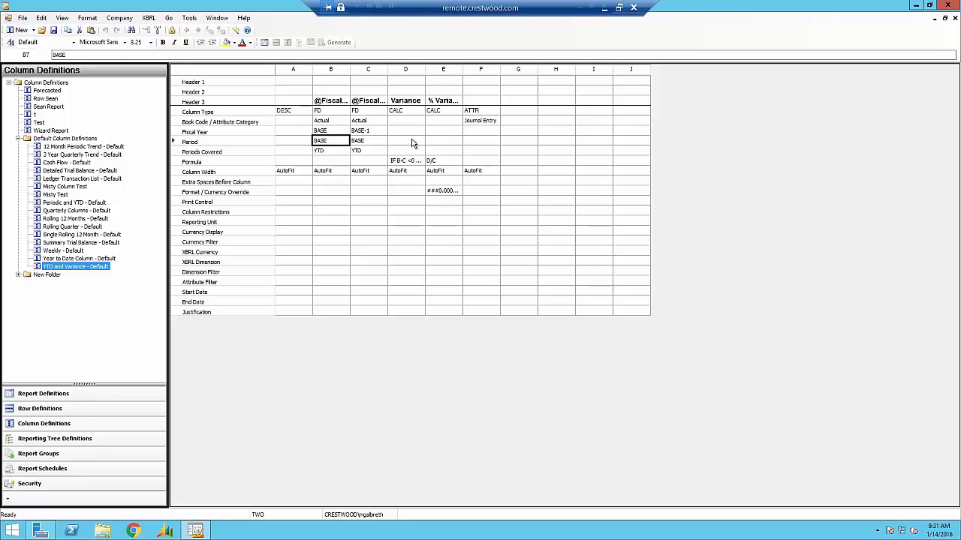
click(328, 153)
click(342, 152)
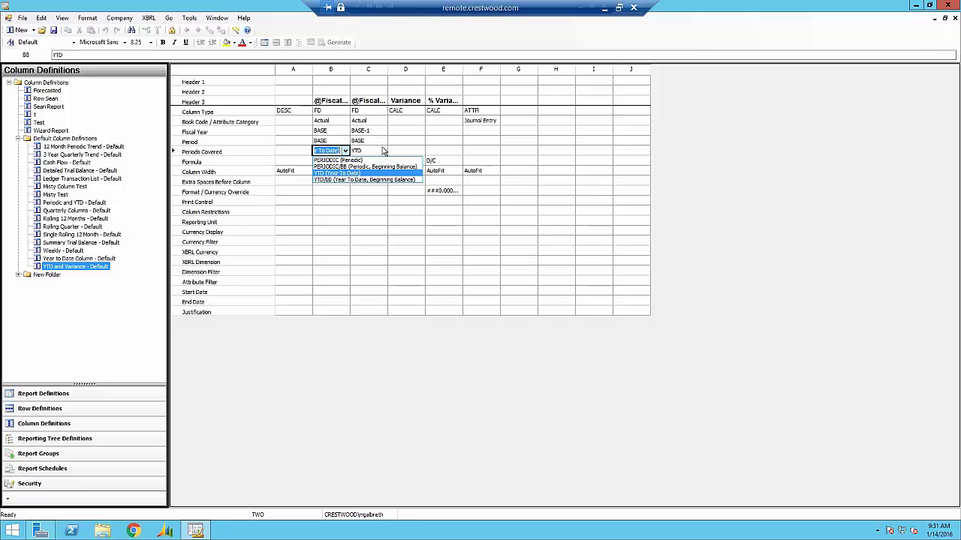
click(349, 174)
click(334, 202)
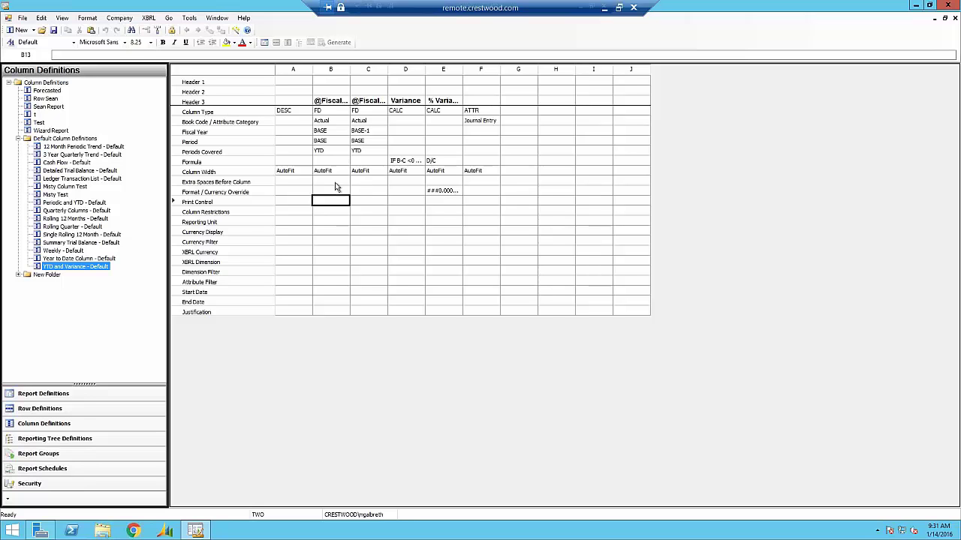
- Examine the formulas of the Variance and % Variance columns and the column width of column B
click(406, 163)
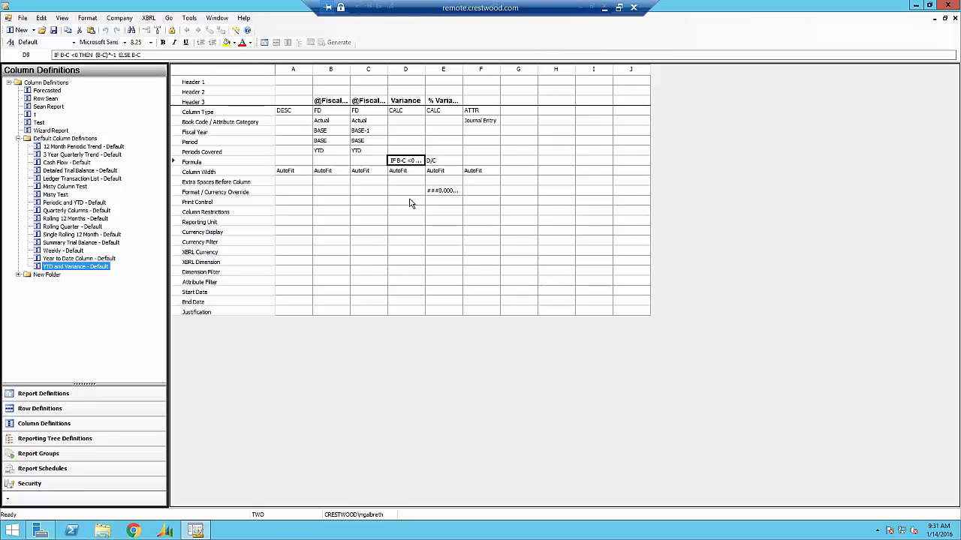
click(443, 161)
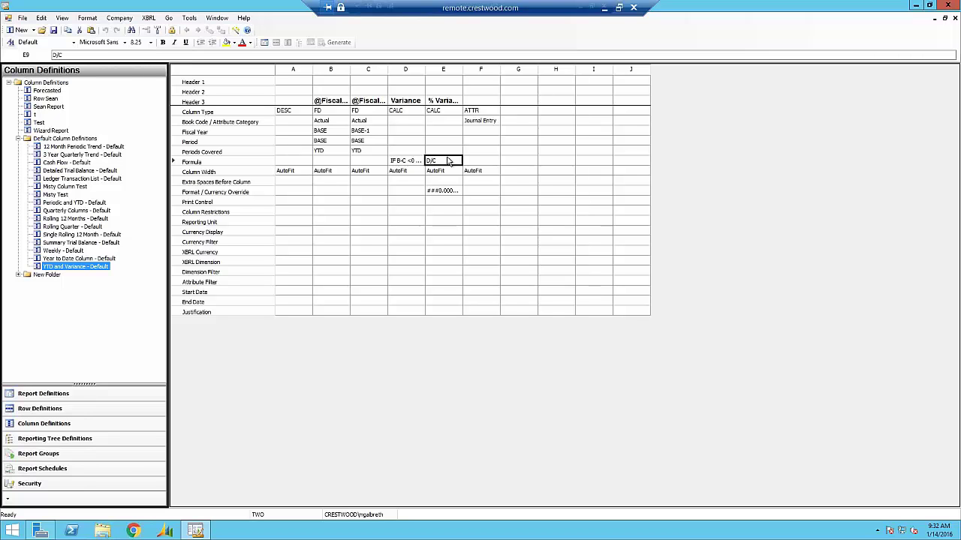
click(336, 171)
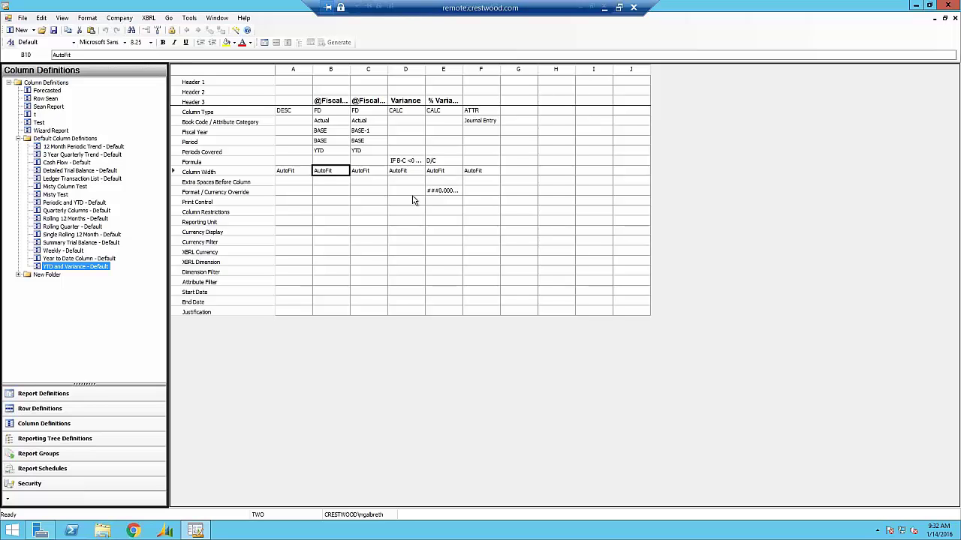
- Inspect the custom format override of the % Variance column and accept it without changes
click(449, 192)
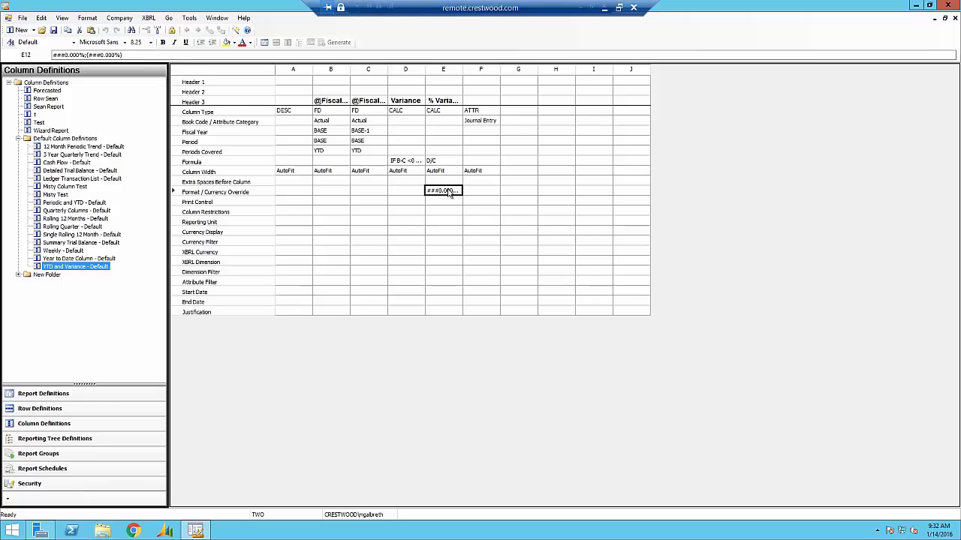
double_click(450, 192)
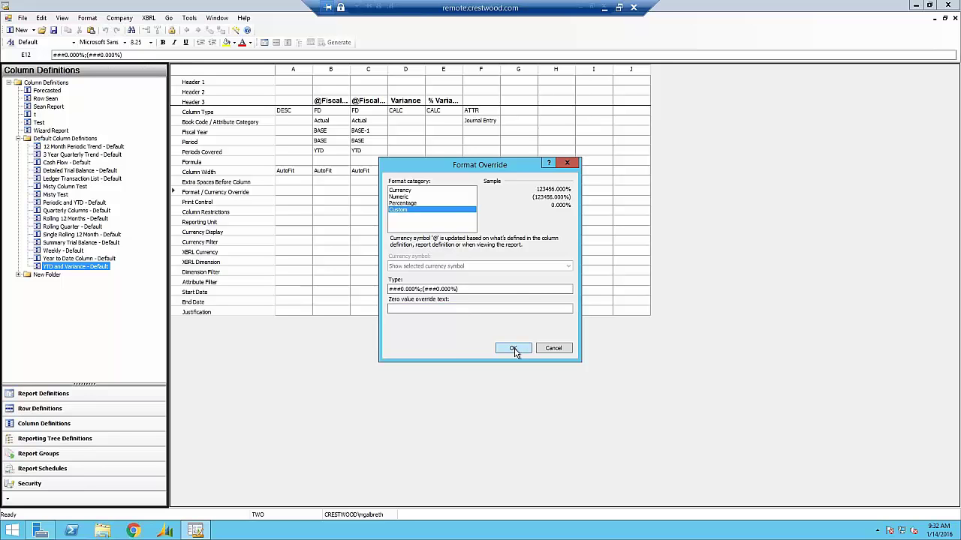
click(514, 349)
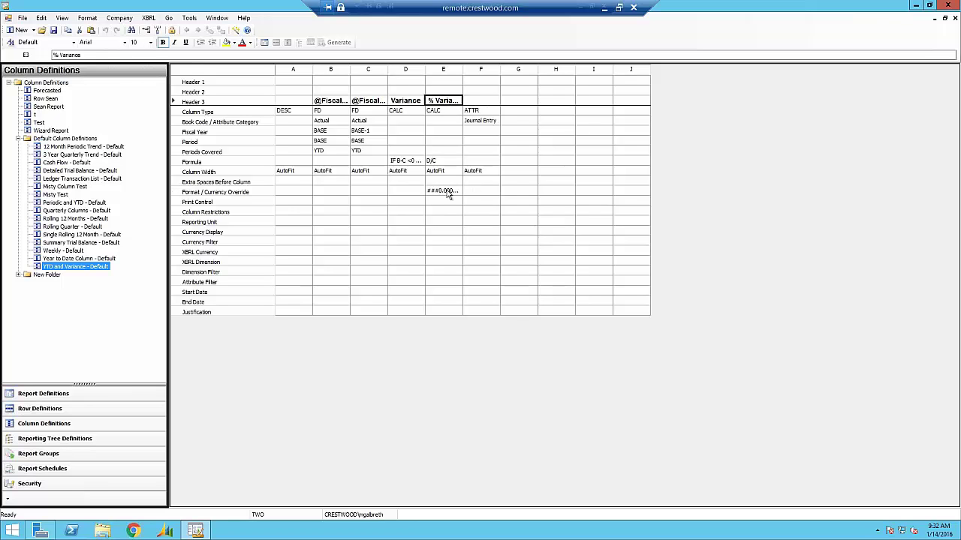
click(451, 194)
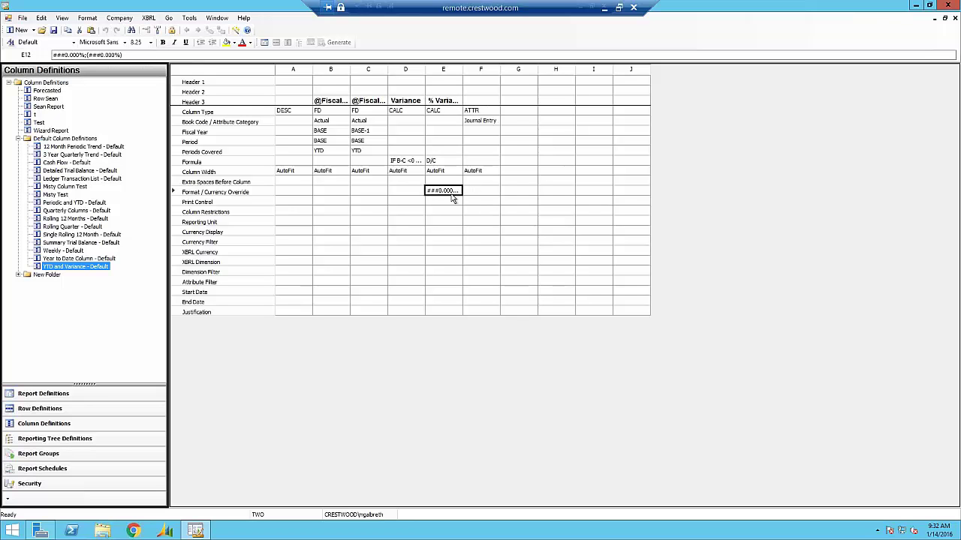